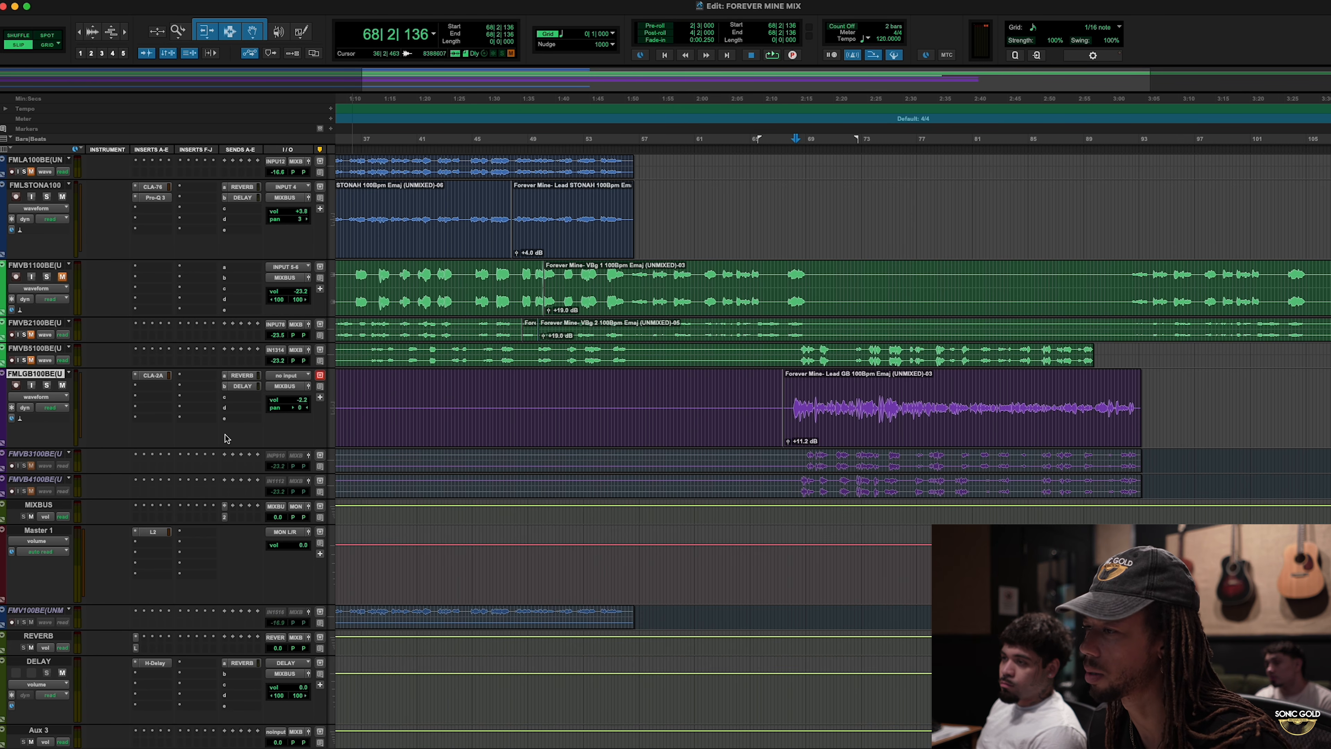
# Step: Insert the mono Pultec EQP-1A equalizer after the CLA-2A on the FMLGB lead vocal track and move its window clear of the inserts
pyautogui.click(143, 393)
pyautogui.moveTo(257, 389)
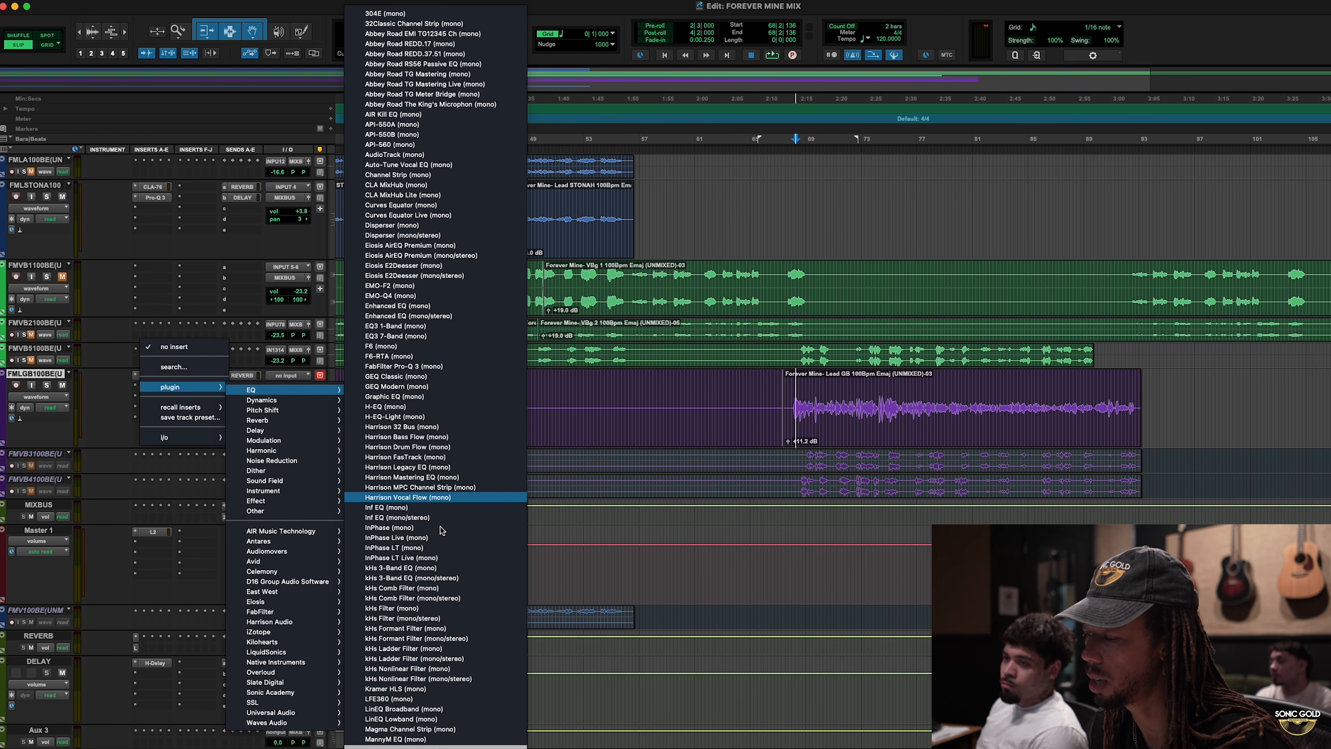
pyautogui.scroll(-5, 442, 538)
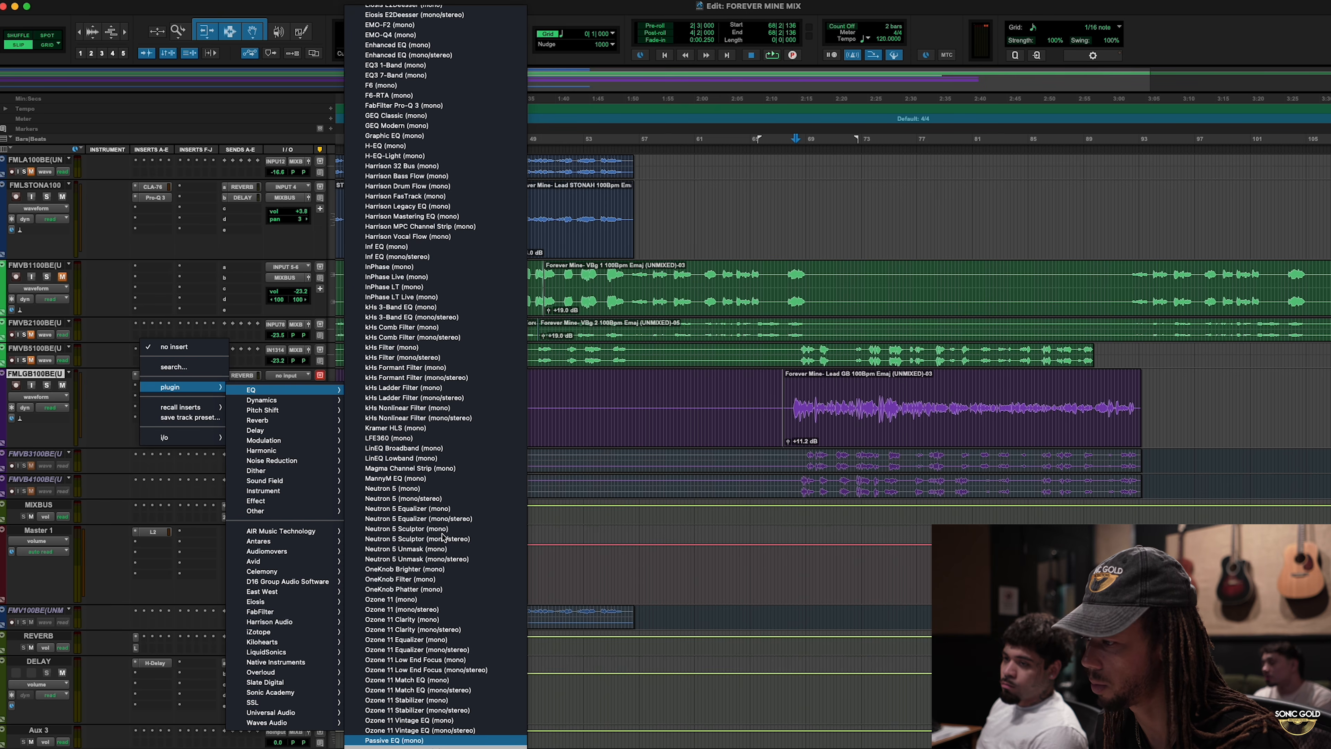
pyautogui.press('Down')
pyautogui.press('Down')
pyautogui.press('Down')
pyautogui.press('Down')
pyautogui.press('Down')
pyautogui.press('Up')
pyautogui.press('Up')
pyautogui.press('Up')
pyautogui.press('Down')
pyautogui.press('Down')
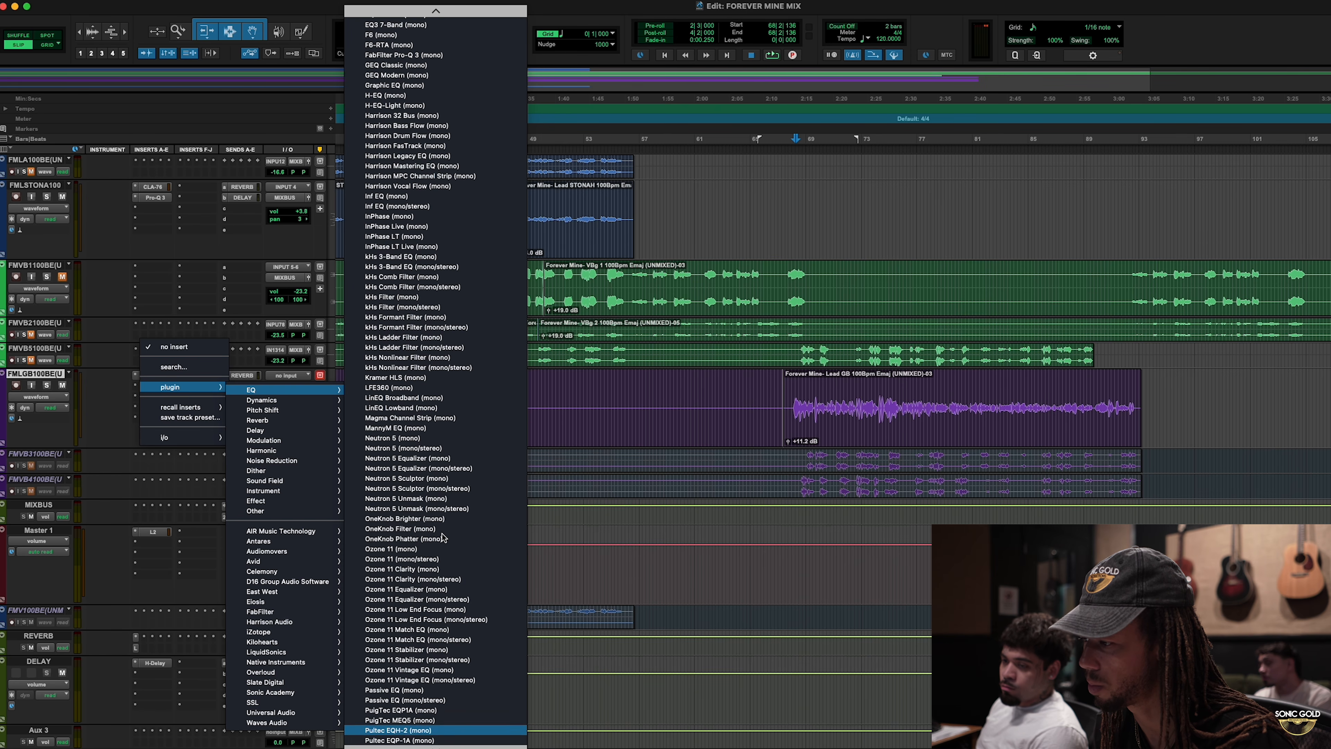
pyautogui.press('Down')
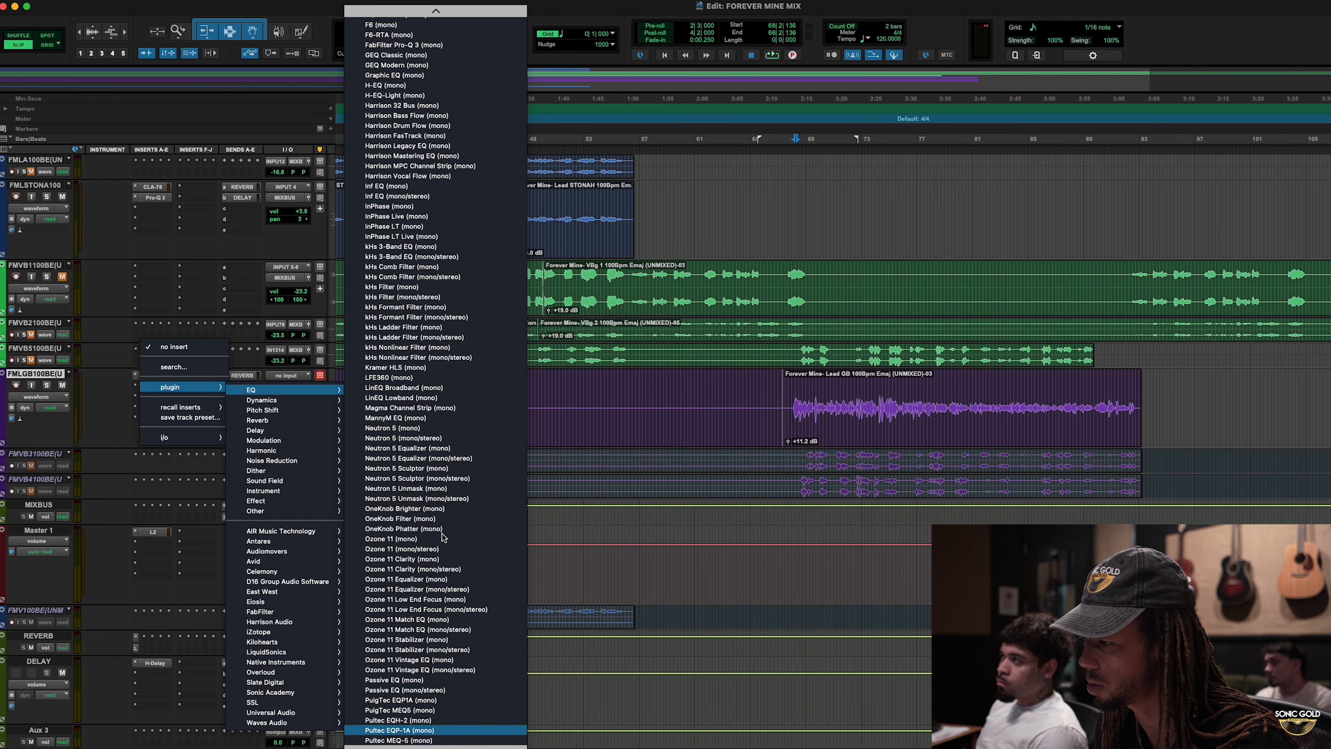
pyautogui.press('Escape')
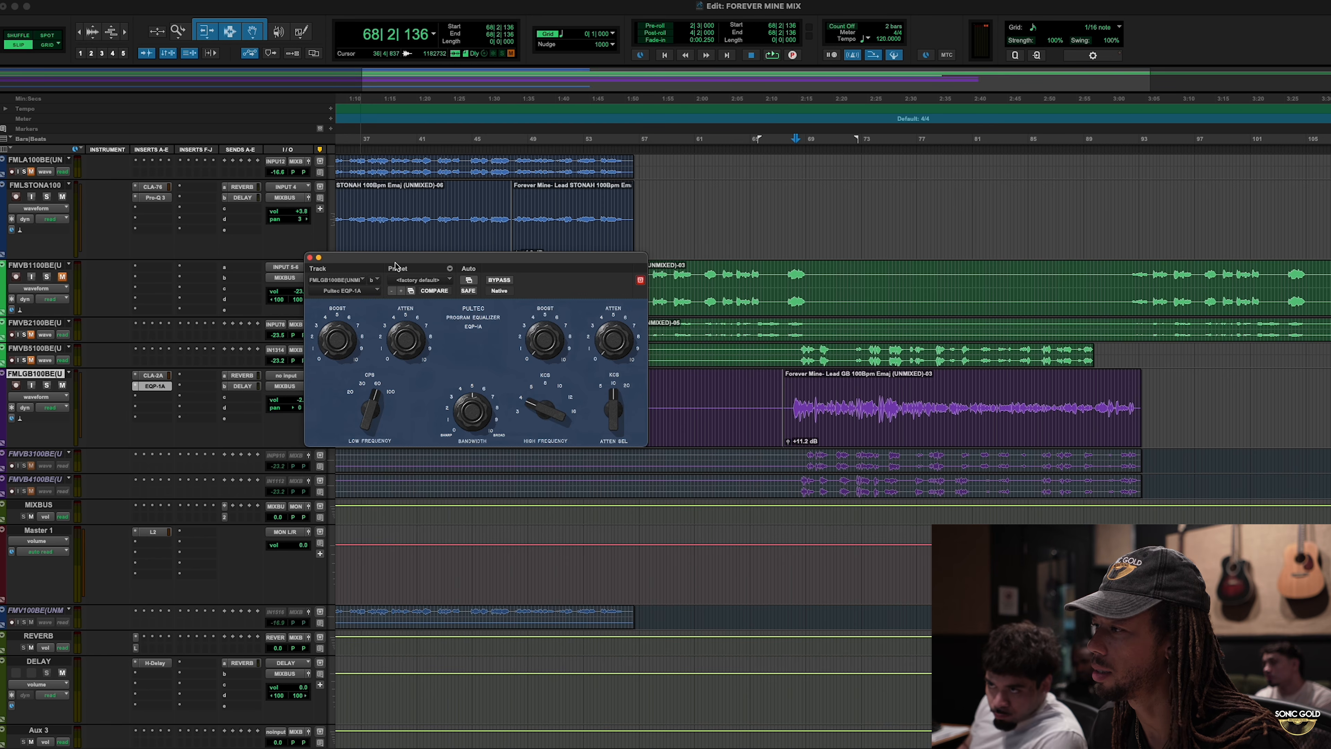
pyautogui.moveTo(395, 266); pyautogui.dragTo(486, 386)
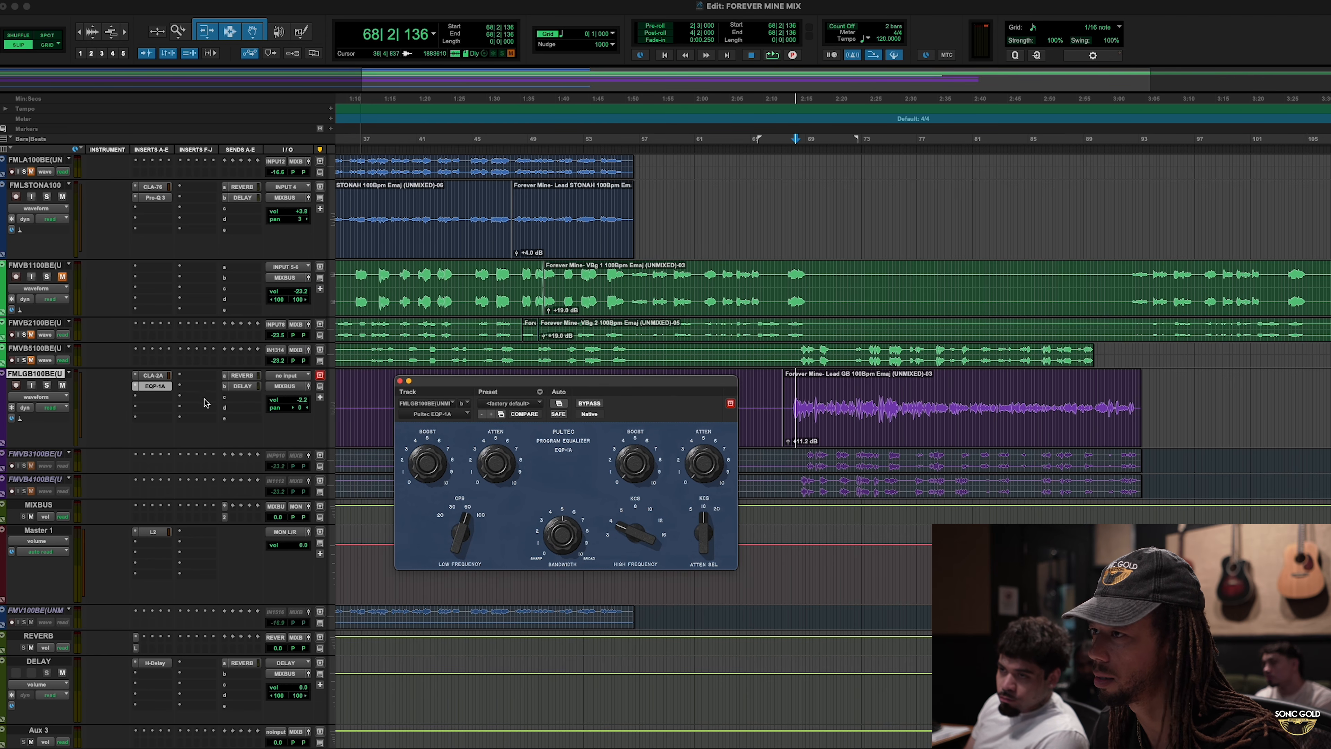
# Step: Compare the Pro-Q 3 curve on the FMLSTONA lead track with the EQP-1A settings on the FMLGB track
pyautogui.click(155, 198)
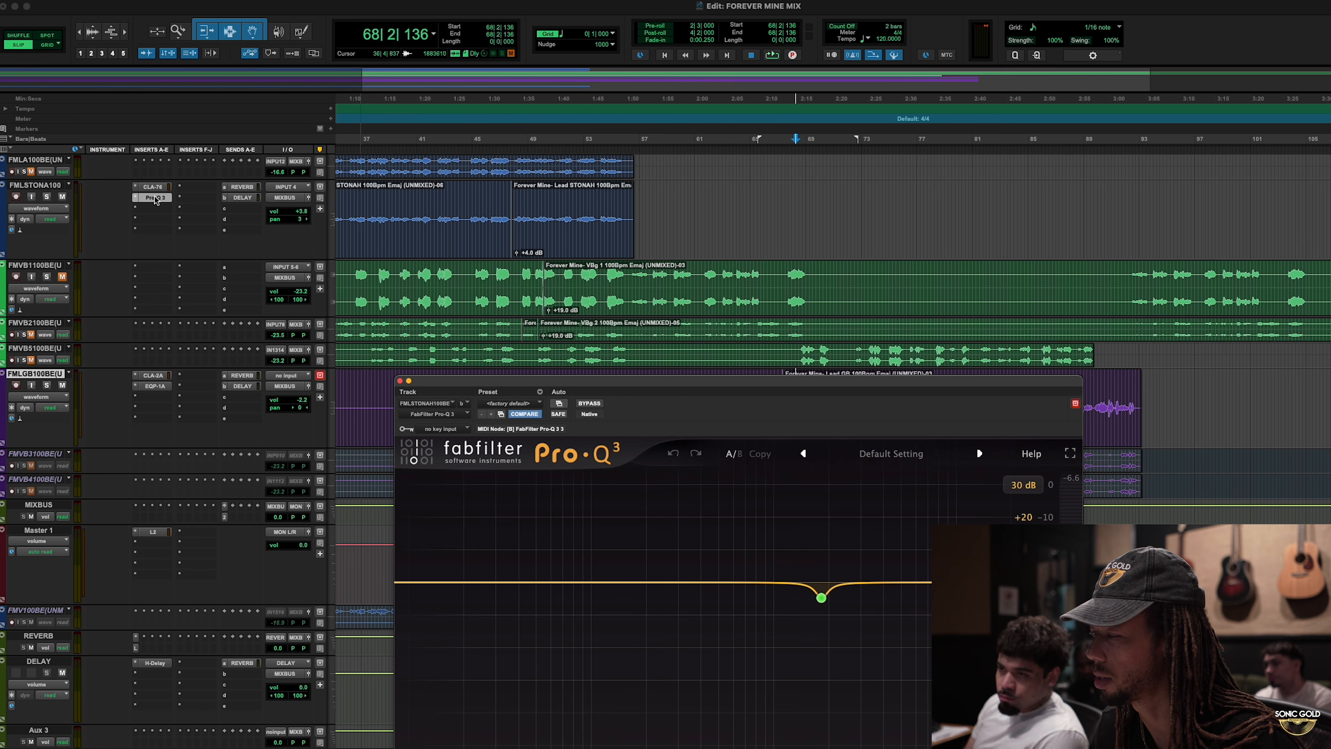
pyautogui.click(401, 382)
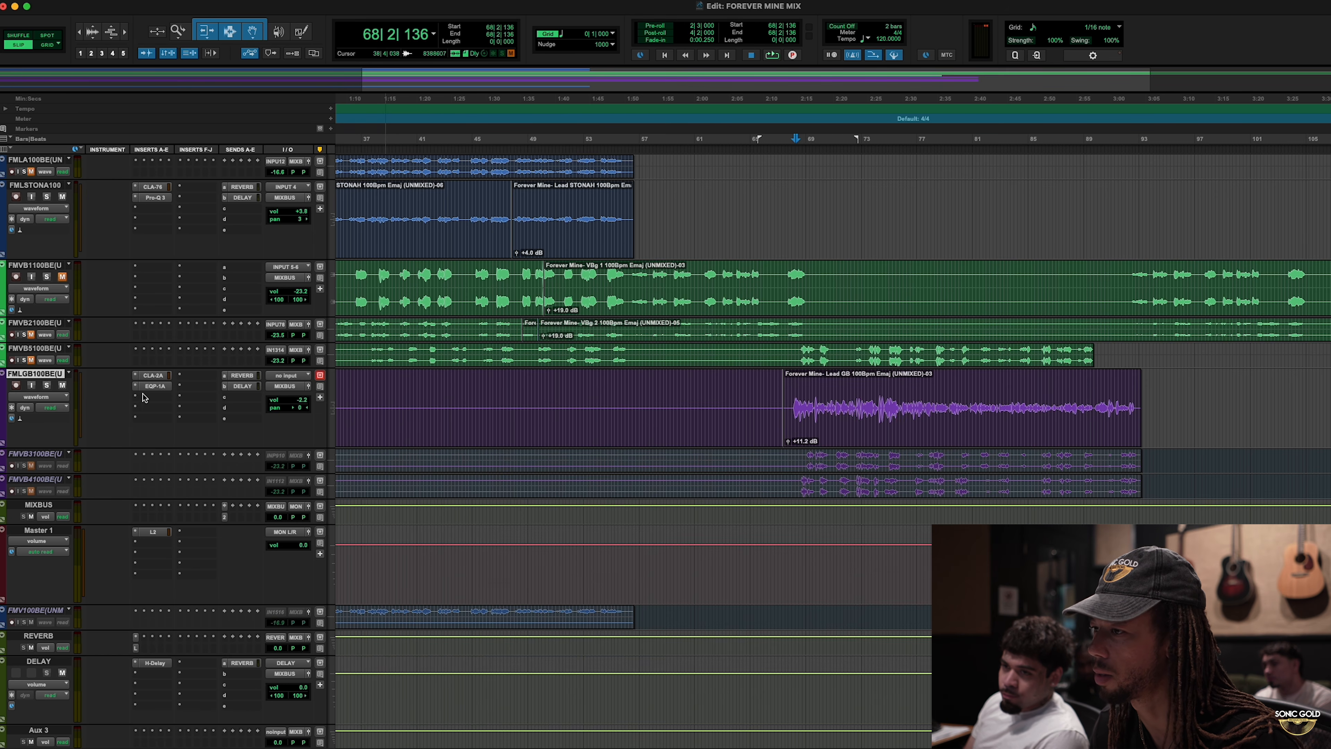
pyautogui.click(155, 387)
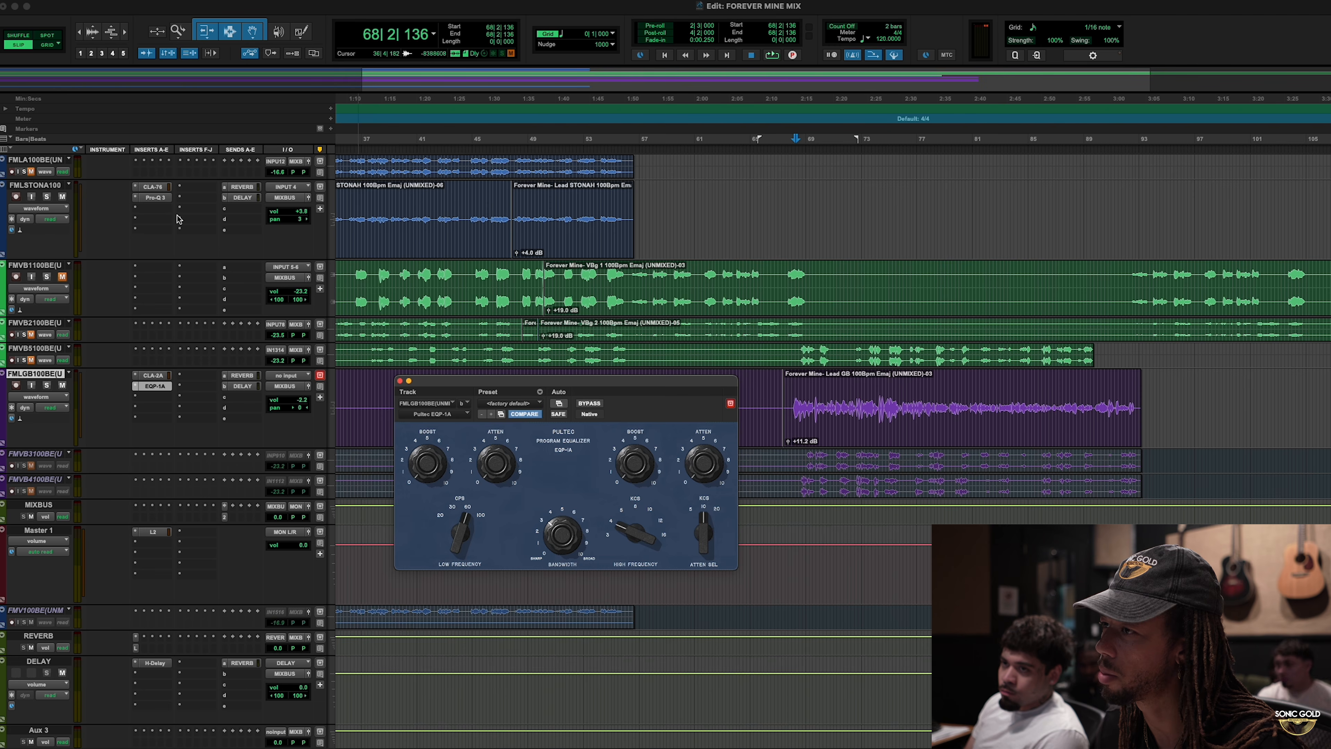
pyautogui.click(155, 198)
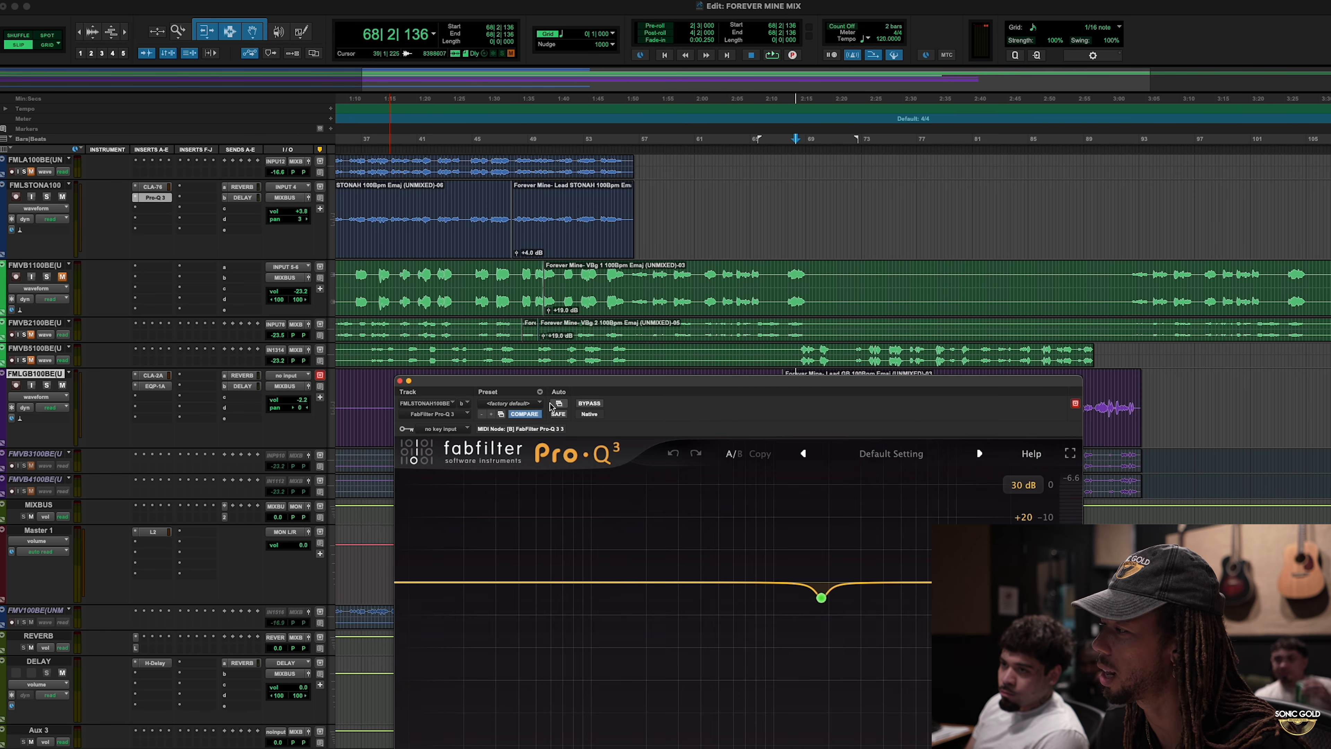
pyautogui.click(400, 382)
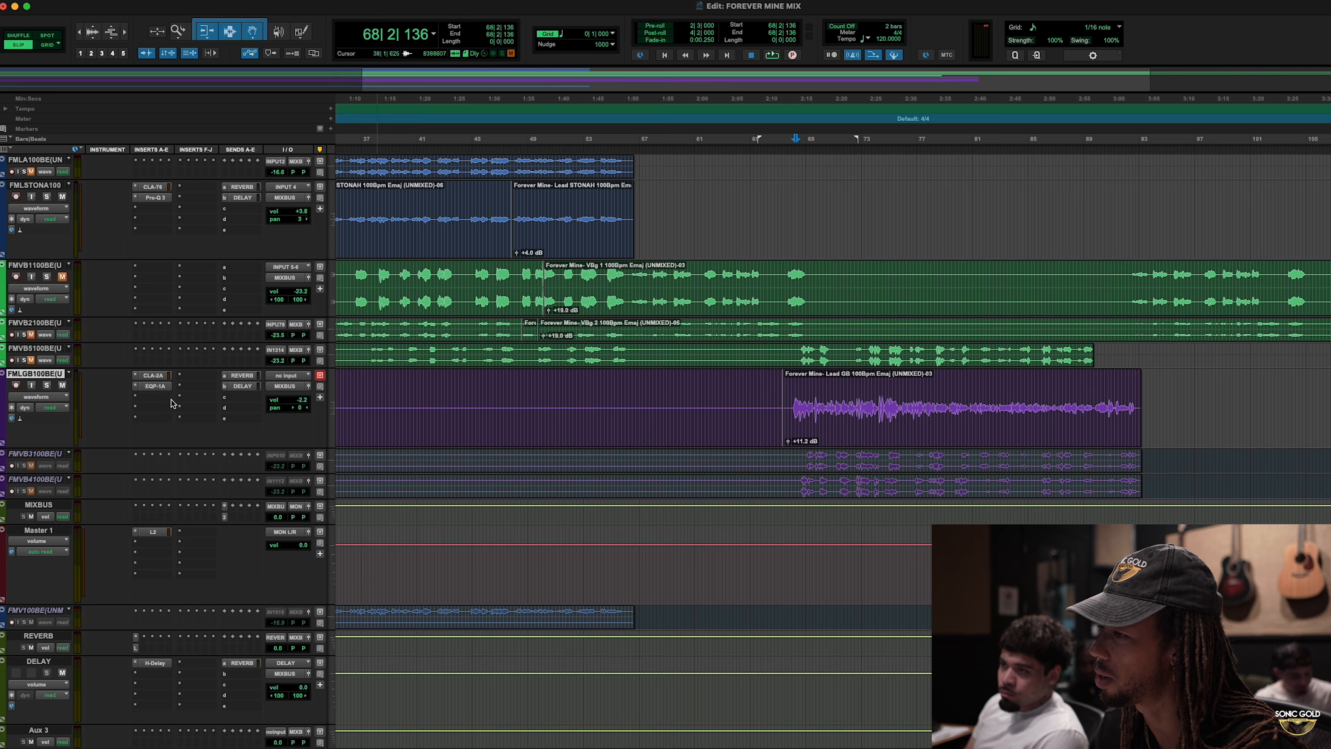
# Step: Raise the high-frequency boost of the FMLGB track's EQP-1A to about 5 and audition the vocal
pyautogui.click(155, 386)
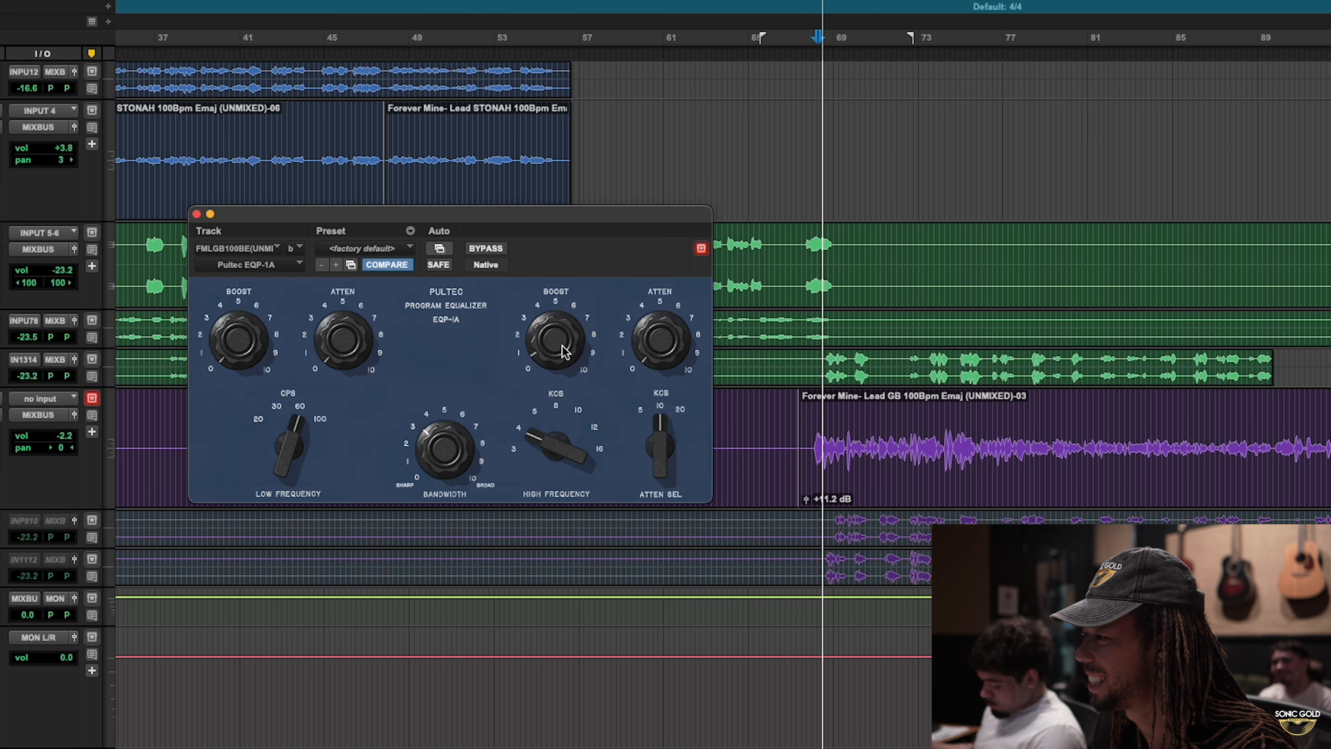
pyautogui.moveTo(567, 451)
pyautogui.mouseDown()
pyautogui.moveTo(572, 425)
pyautogui.moveTo(554, 467)
pyautogui.mouseUp()
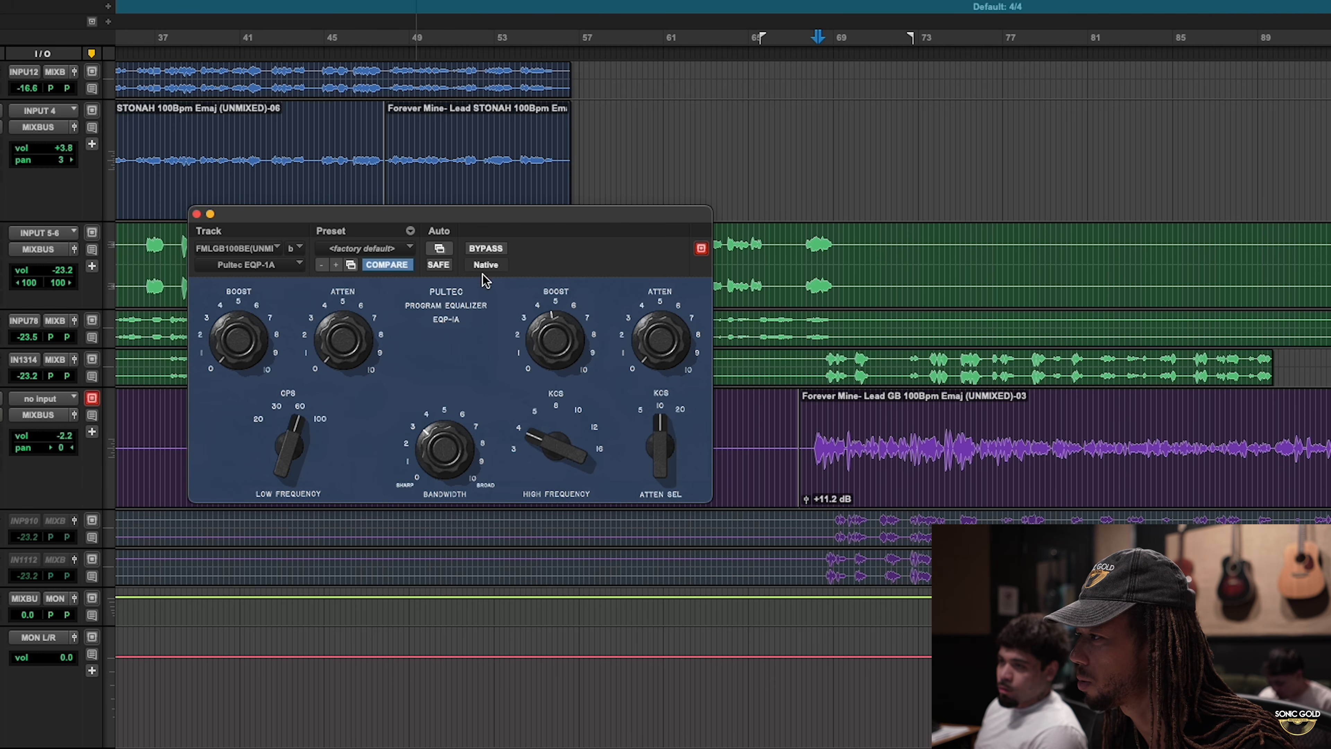
pyautogui.press('space')
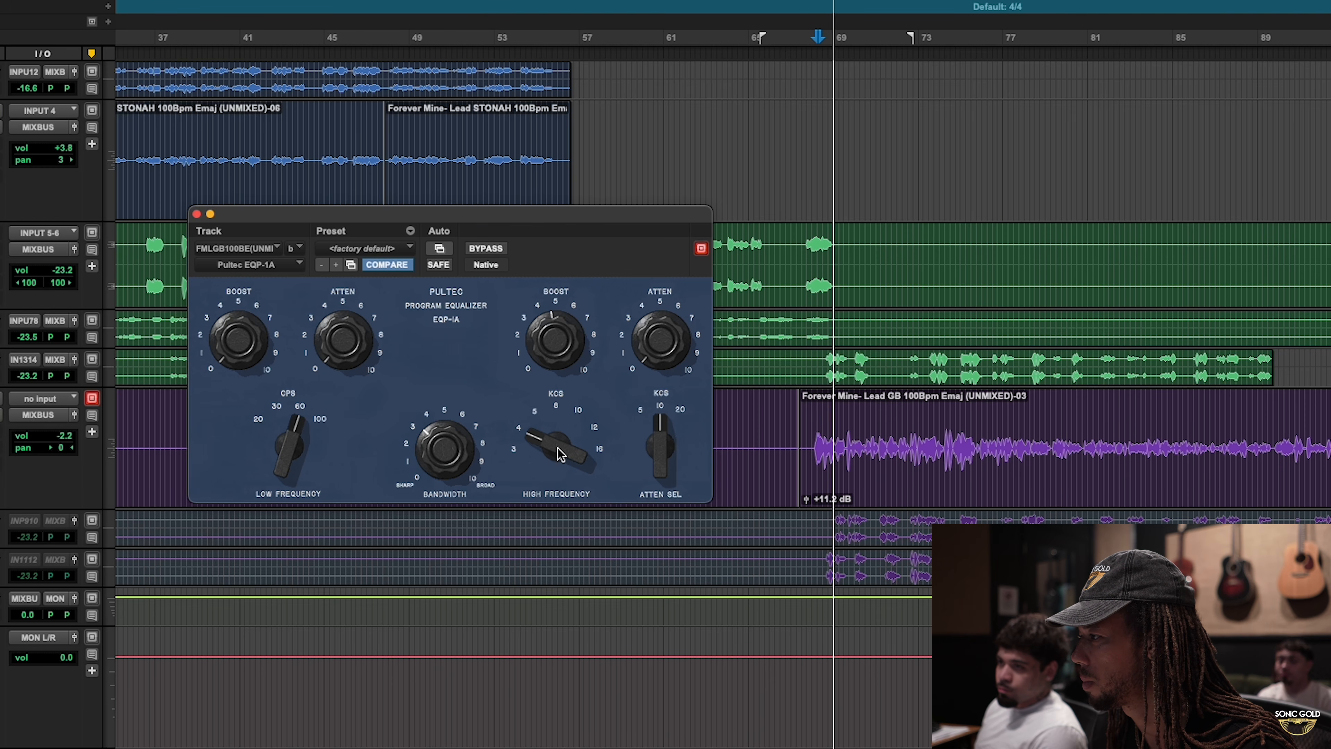
pyautogui.press('space')
# Step: Set the EQP-1A's high frequency to 8 KCS and its high-frequency boost to about 6 while playing the vocal
pyautogui.moveTo(540, 434); pyautogui.dragTo(535, 506)
pyautogui.press('space')
pyautogui.moveTo(553, 449); pyautogui.dragTo(568, 373)
pyautogui.moveTo(554, 455); pyautogui.dragTo(554, 446)
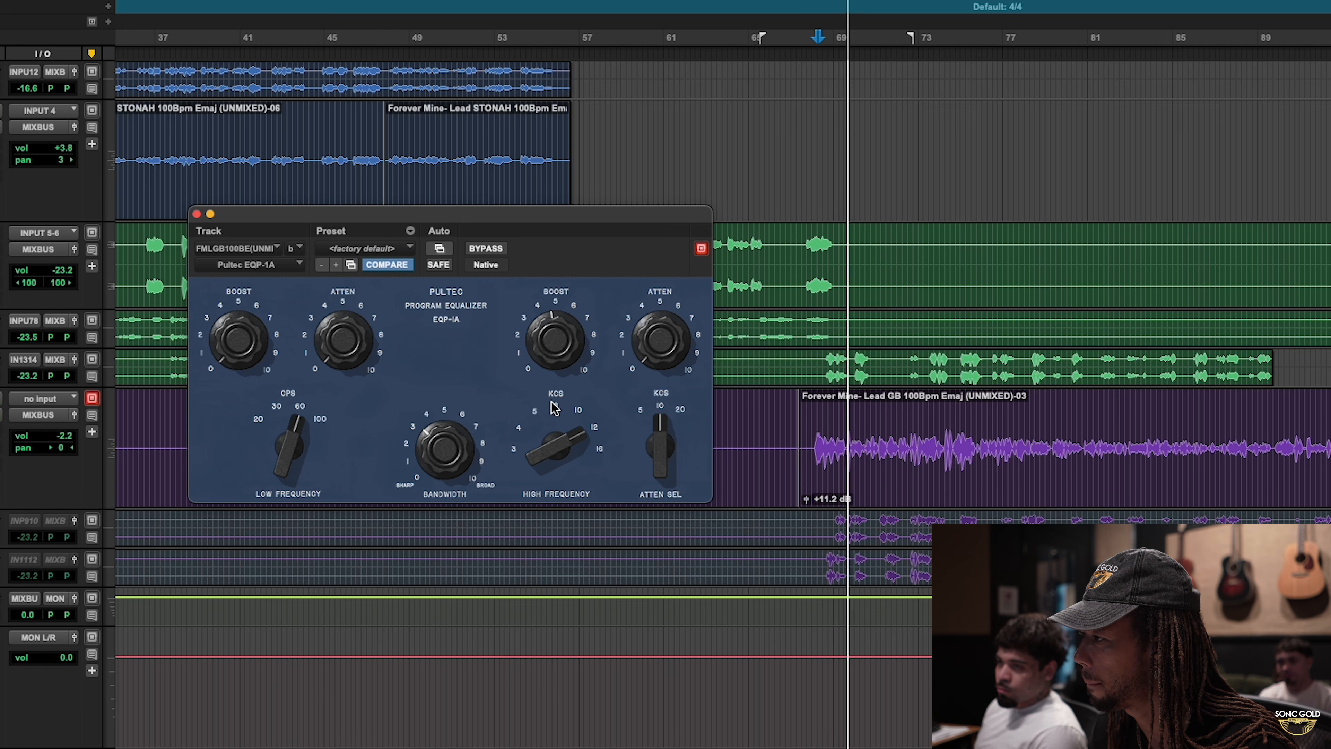
pyautogui.moveTo(556, 345); pyautogui.dragTo(560, 331)
pyautogui.moveTo(455, 455)
pyautogui.mouseDown()
pyautogui.moveTo(454, 469)
pyautogui.moveTo(460, 447)
pyautogui.mouseUp()
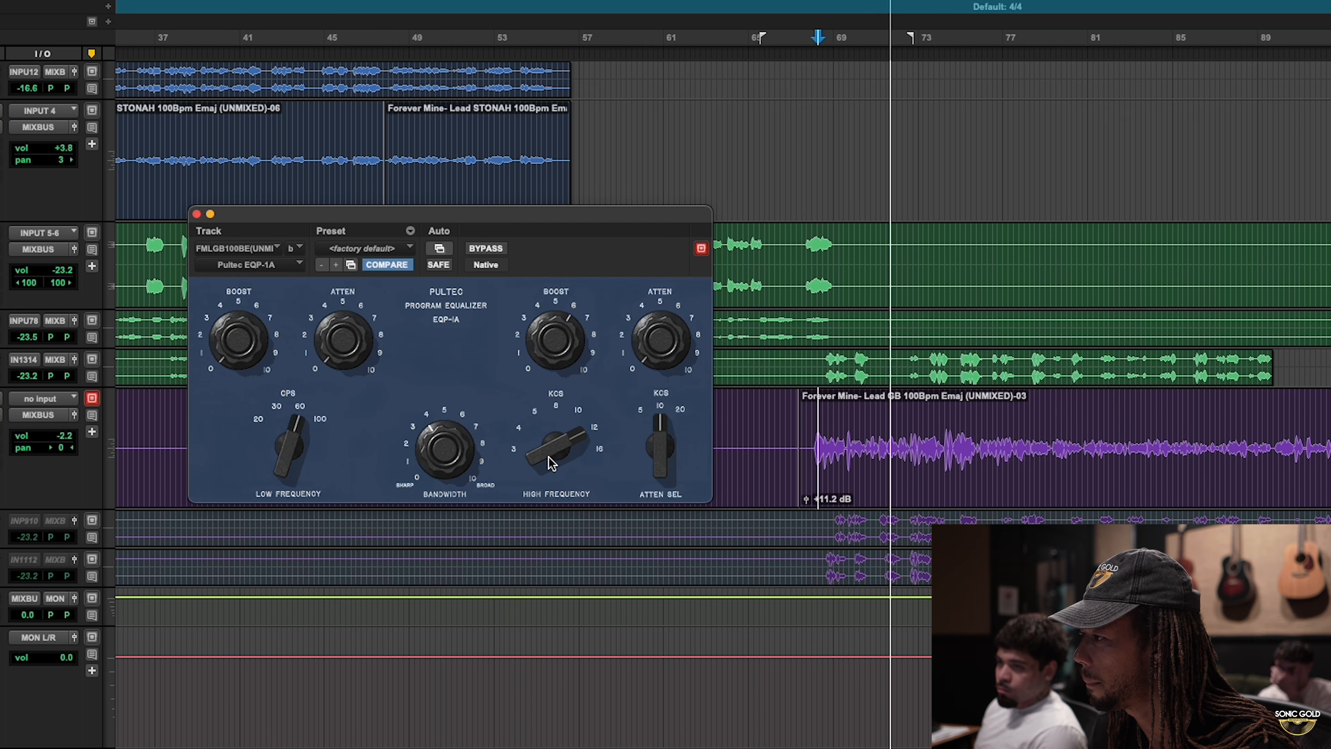
pyautogui.moveTo(552, 456)
pyautogui.mouseDown()
pyautogui.moveTo(546, 484)
pyautogui.moveTo(552, 455)
pyautogui.moveTo(553, 474)
pyautogui.mouseUp()
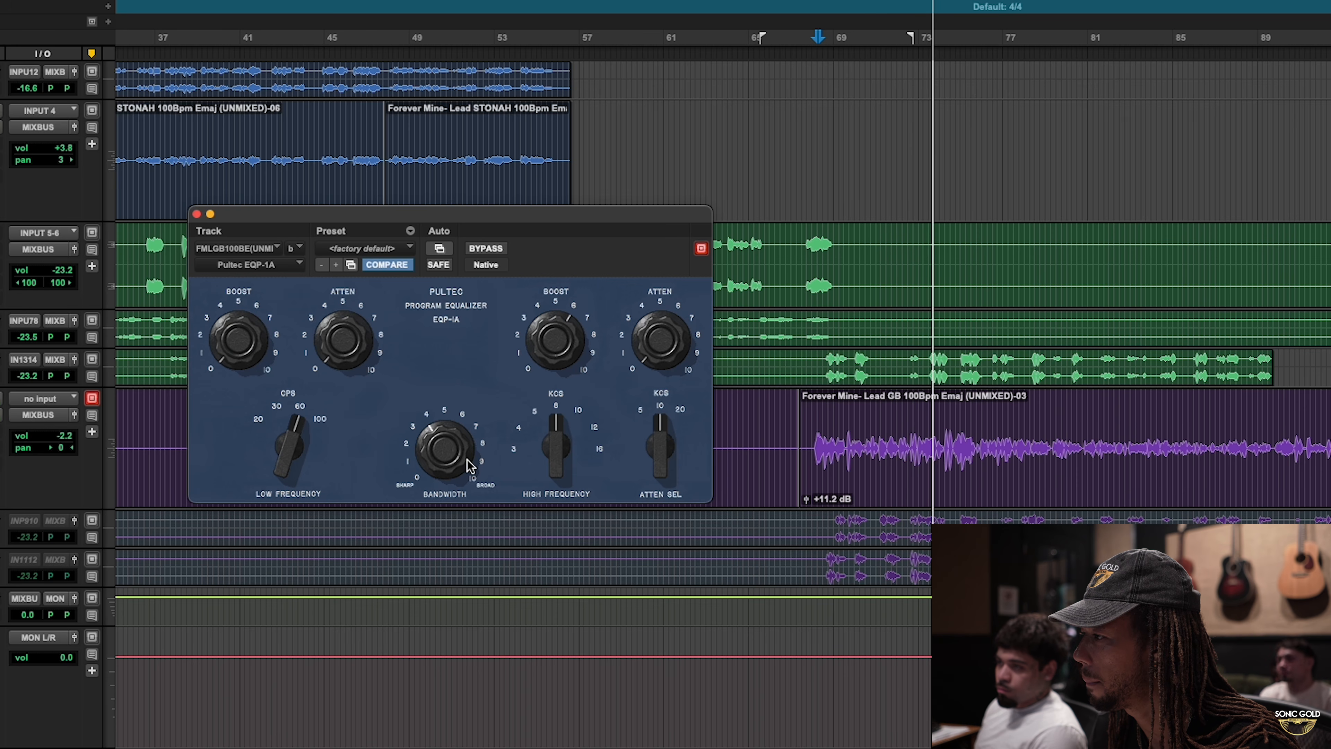
# Step: Compare the vocal with the EQP-1A bypassed and active, and set its bandwidth to about 5 during playback
pyautogui.click(485, 248)
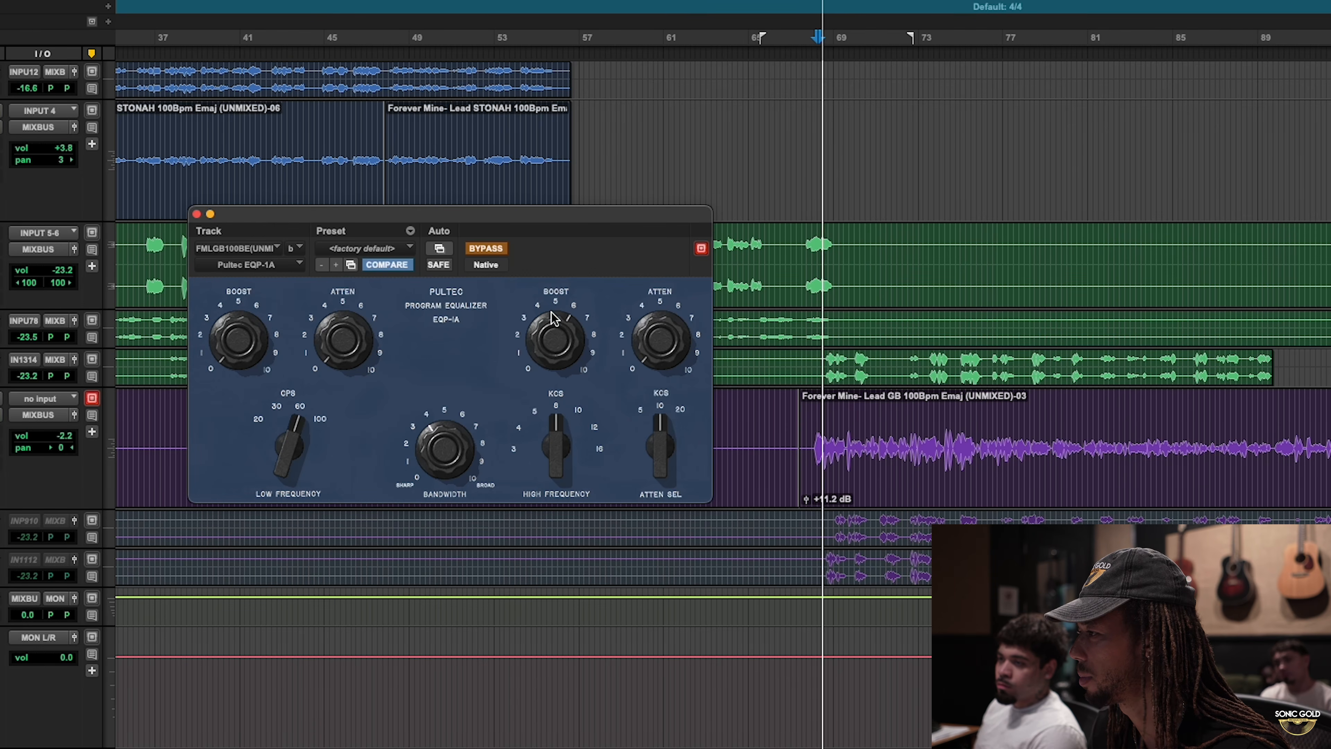
pyautogui.click(487, 250)
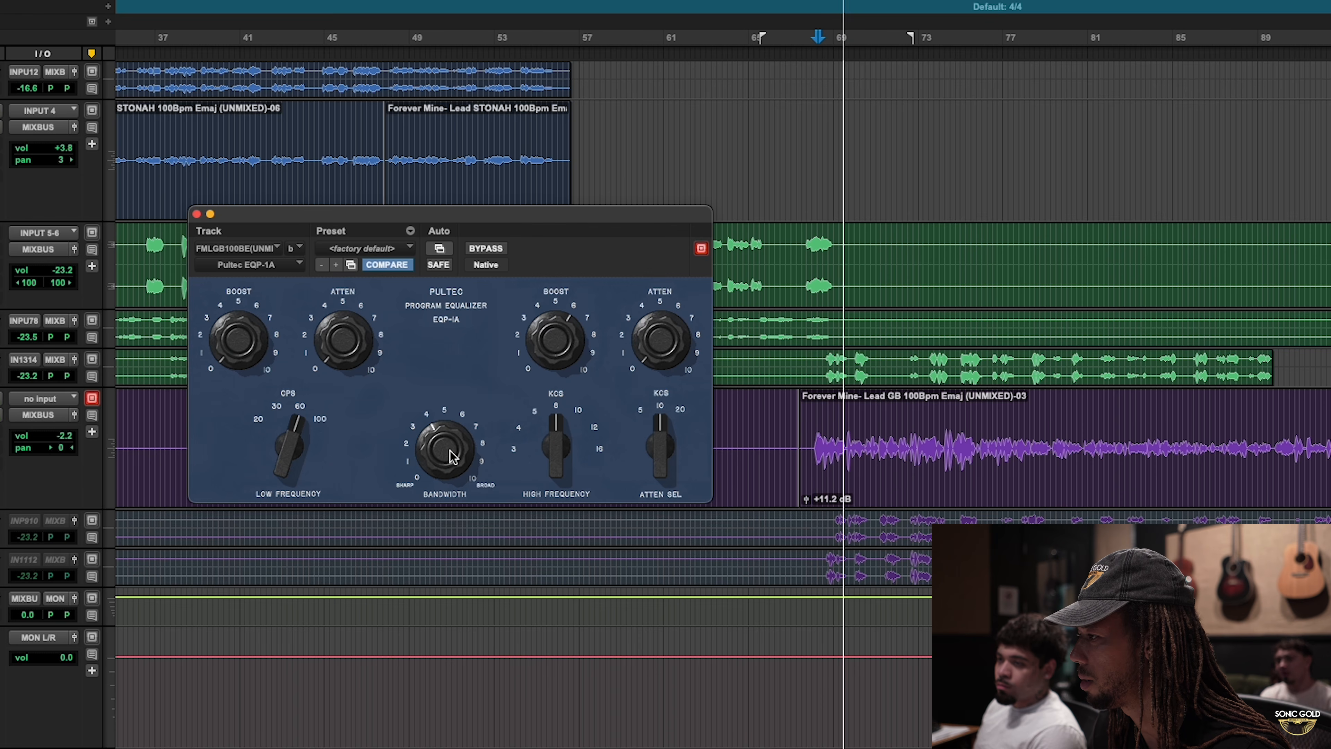
pyautogui.moveTo(451, 461); pyautogui.dragTo(475, 369)
pyautogui.press('space')
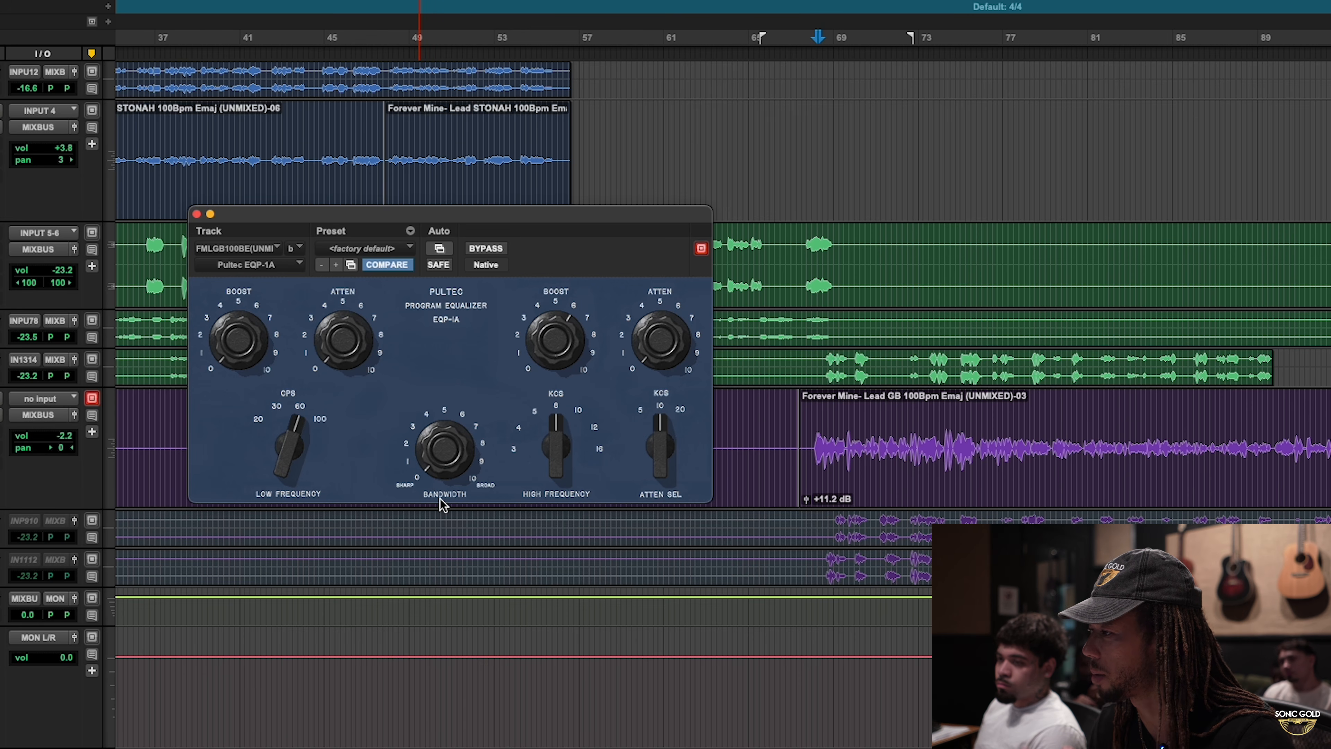
pyautogui.press('space')
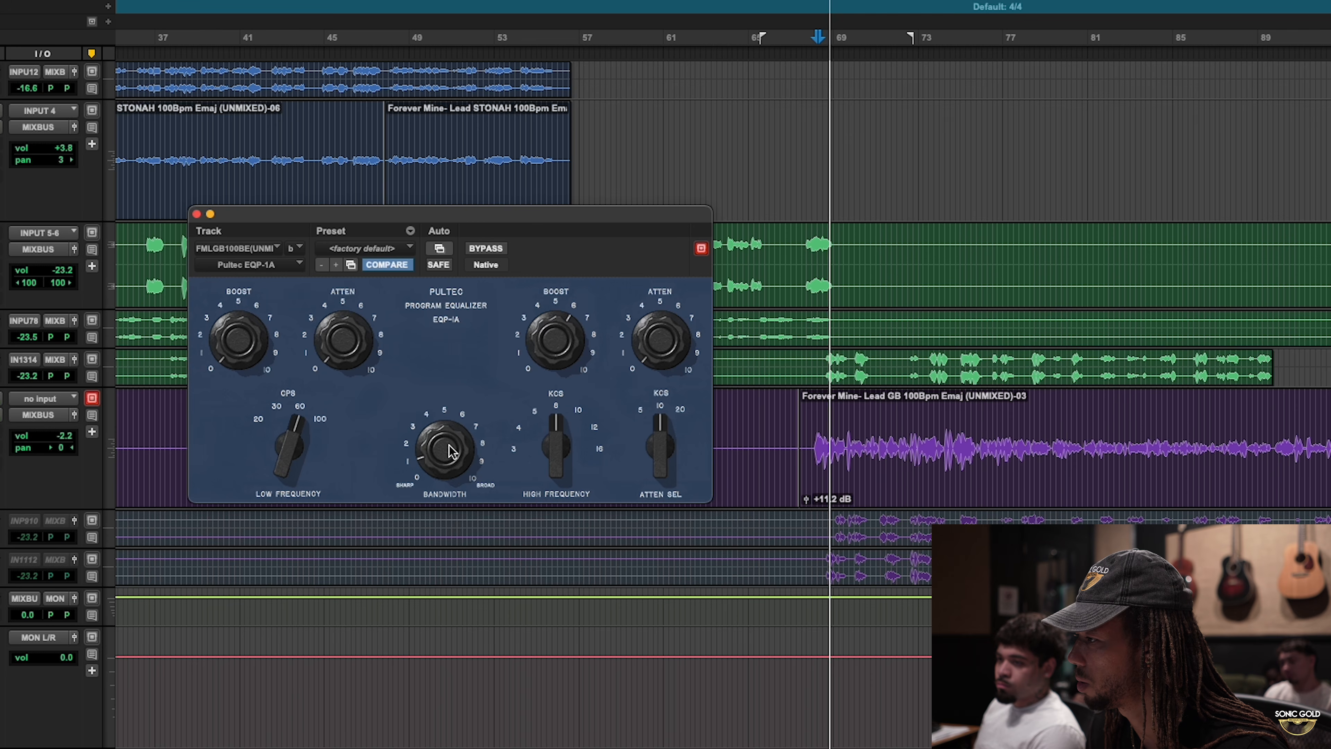
pyautogui.moveTo(445, 447)
pyautogui.mouseDown()
pyautogui.moveTo(455, 426)
pyautogui.moveTo(448, 469)
pyautogui.moveTo(452, 446)
pyautogui.mouseUp()
pyautogui.press('space')
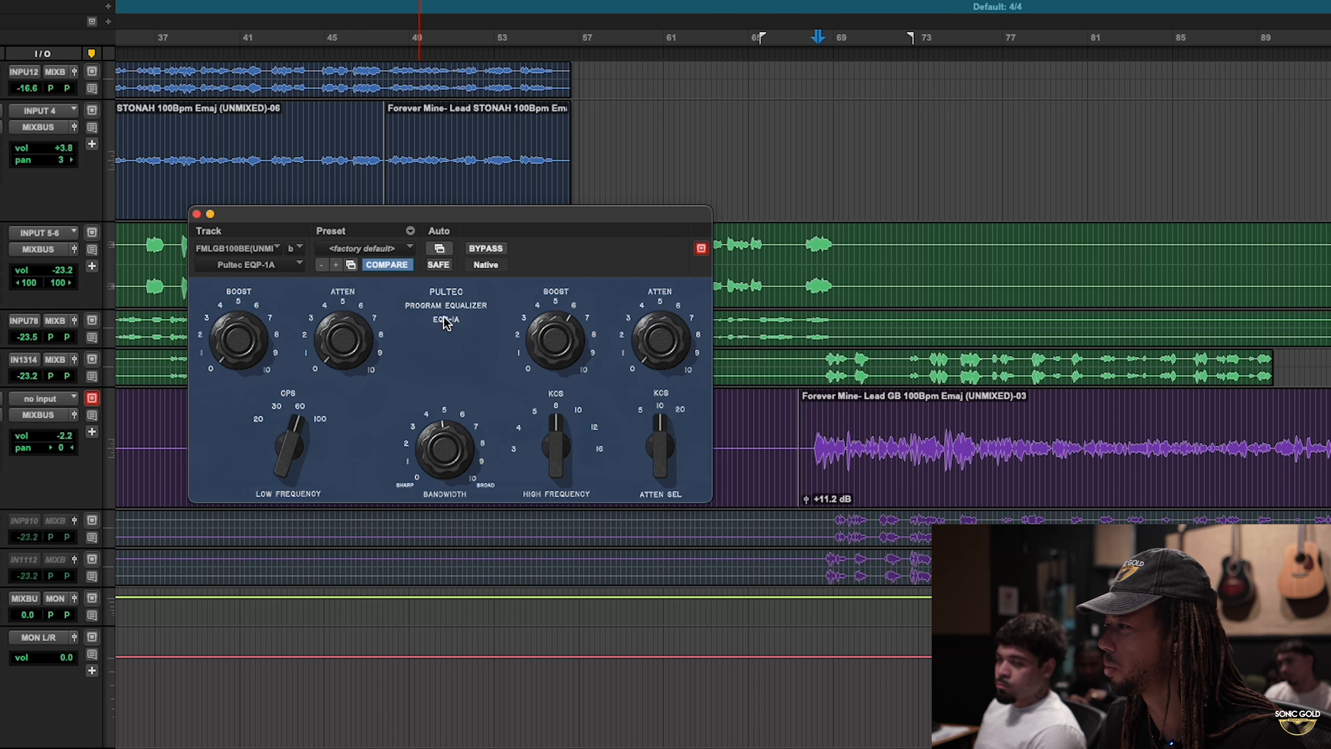
# Step: Recheck the vocal with the EQP-1A bypassed and active, close the equalizer and listen to the section again
pyautogui.click(475, 245)
pyautogui.press('space')
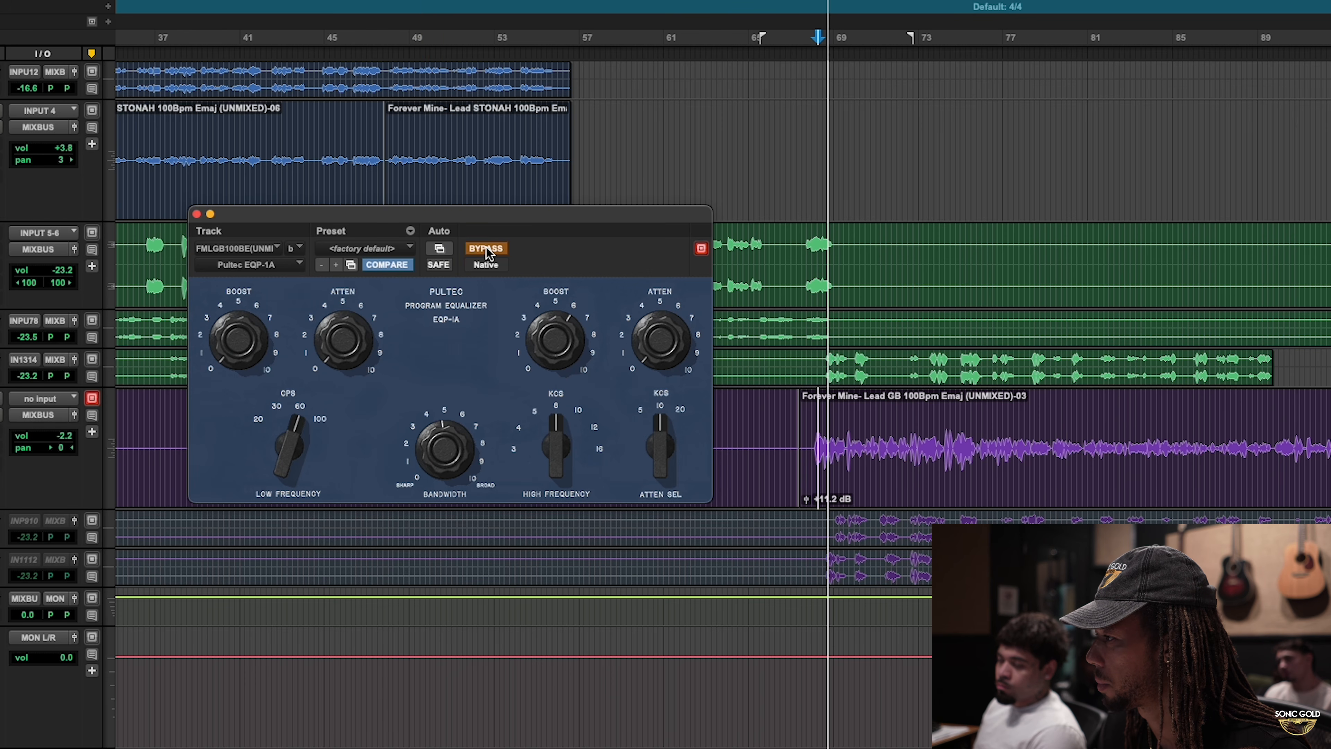
pyautogui.click(485, 247)
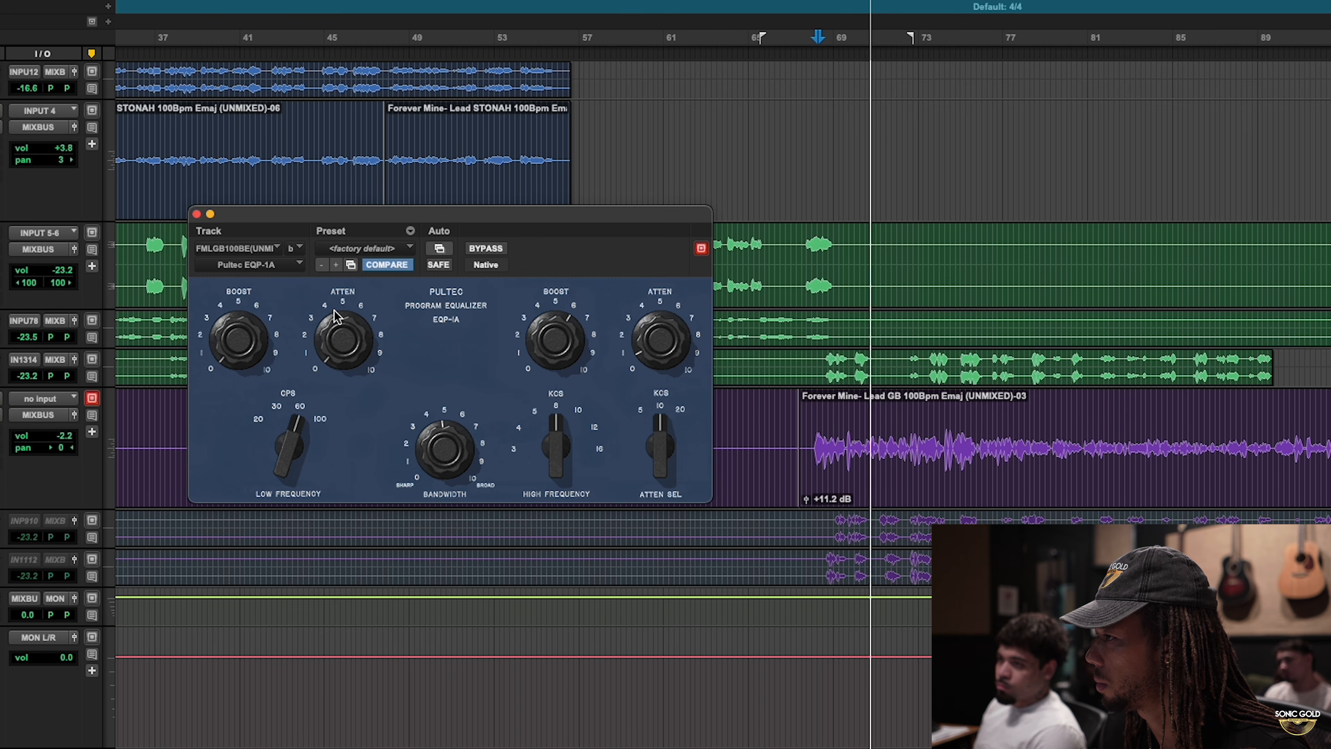
pyautogui.click(196, 213)
pyautogui.press('space')
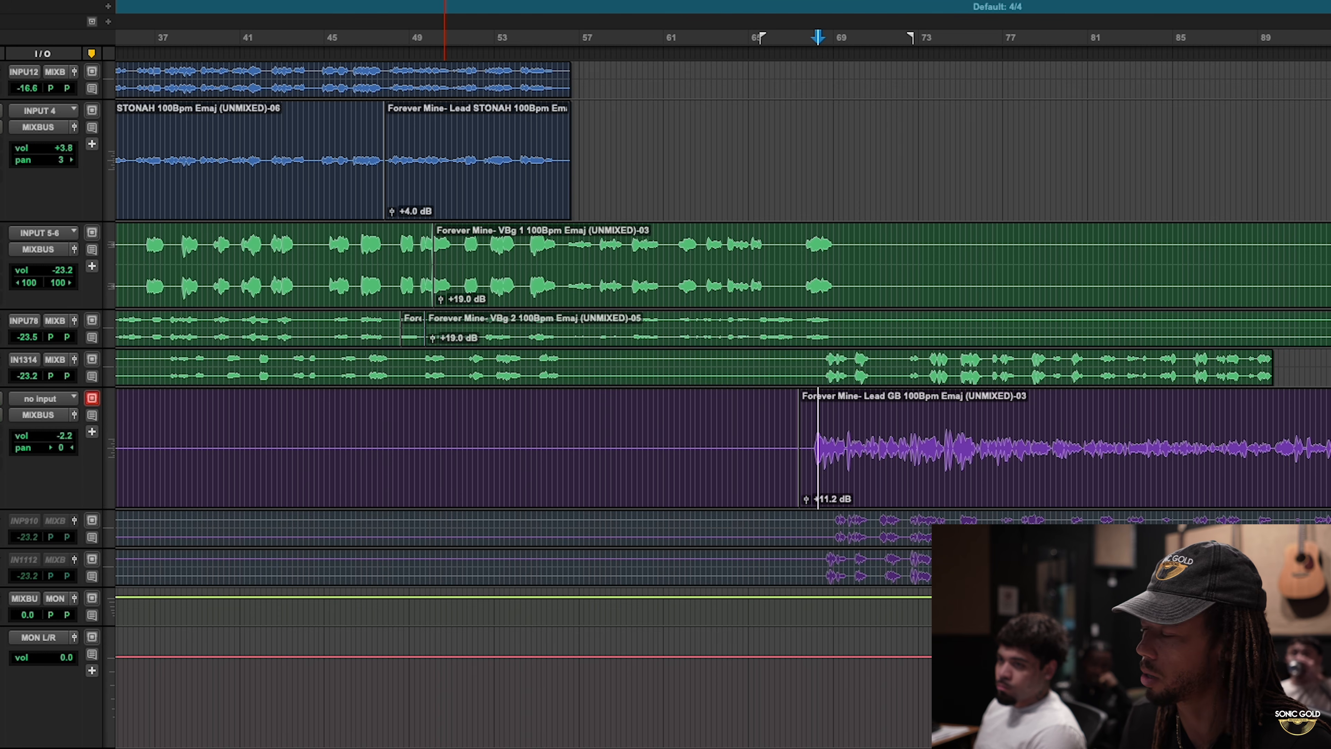
pyautogui.press('space')
pyautogui.scroll(2, 122, 446)
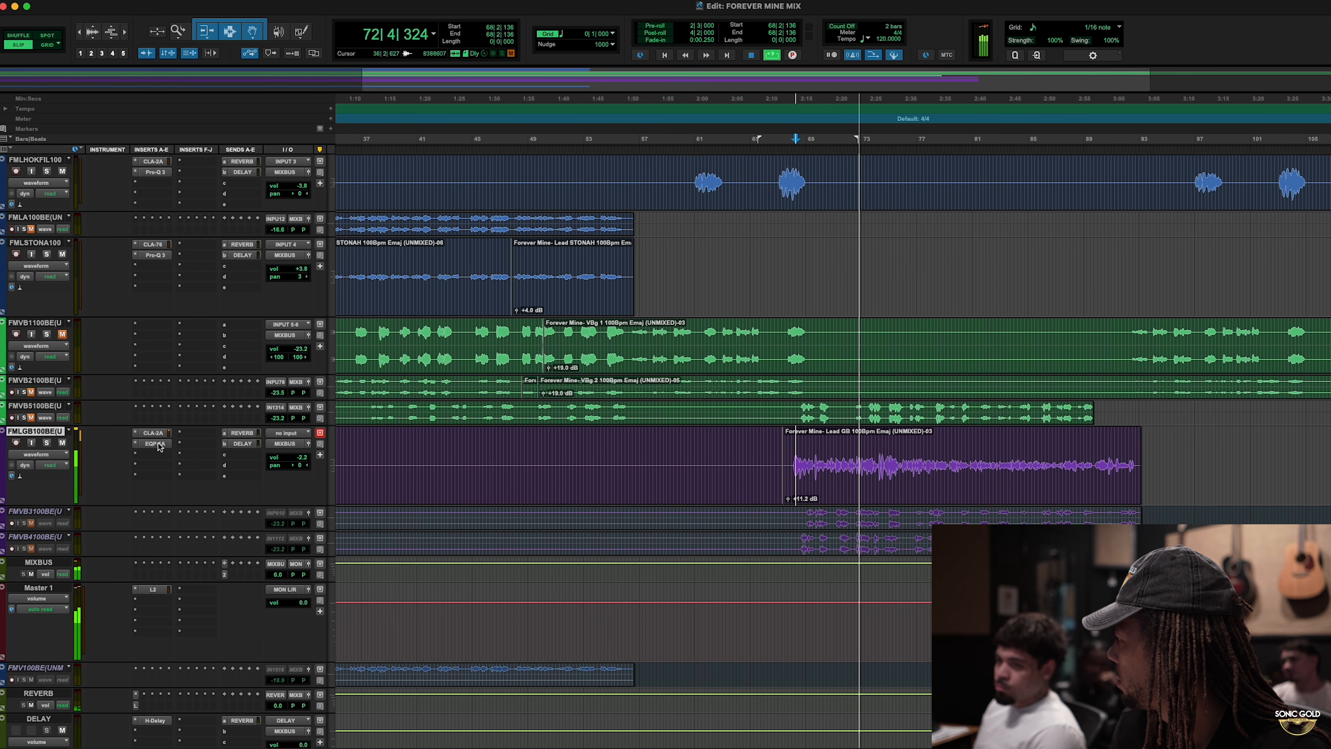
# Step: Insert the DPR-402 after the EQP-1A on the soloed FMLGB vocal and set its de-esser frequency to 11.26 kHz
pyautogui.press('space')
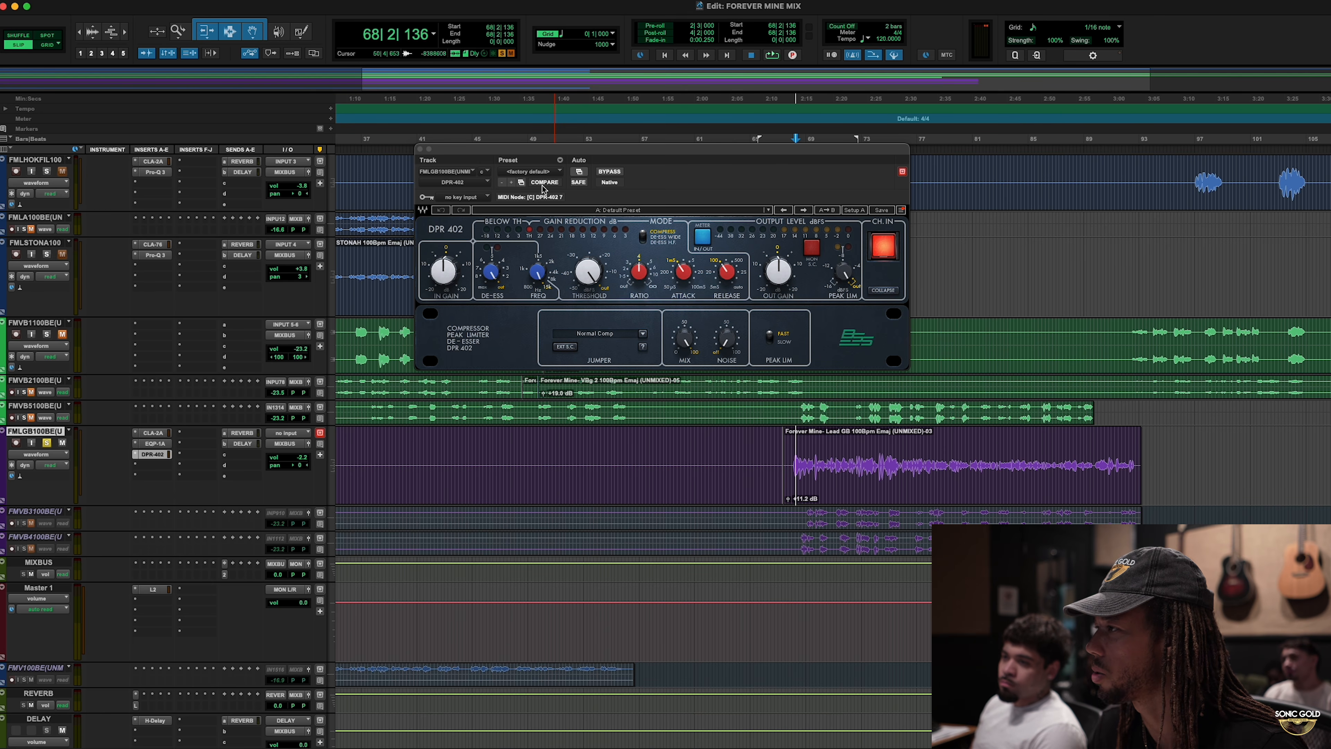
pyautogui.moveTo(541, 153); pyautogui.dragTo(487, 149)
pyautogui.press('space')
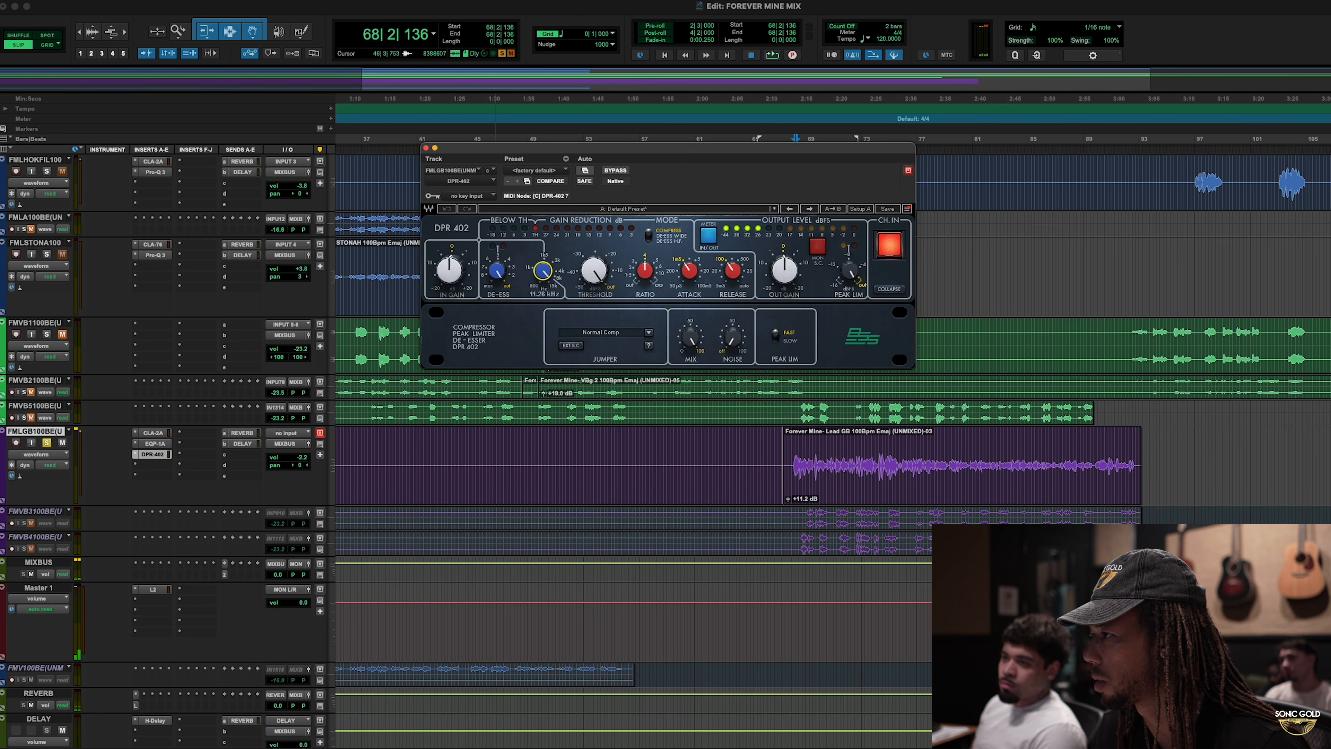
# Step: Set the DPR-402's de-ess amount to 1.5 dB while auditioning the vocal, and close the plug-in
pyautogui.press('space')
pyautogui.moveTo(543, 271); pyautogui.dragTo(497, 291)
pyautogui.press('space')
pyautogui.press('space')
pyautogui.press('space')
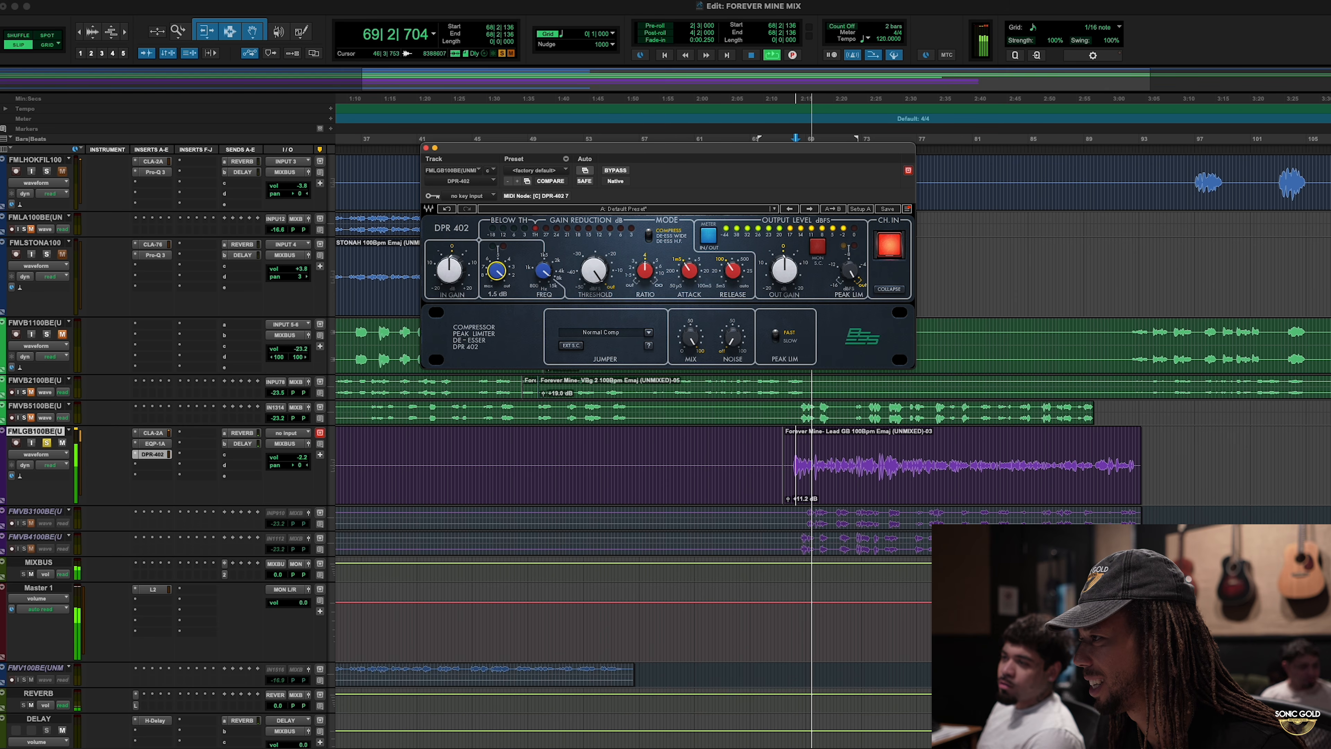
pyautogui.click(426, 149)
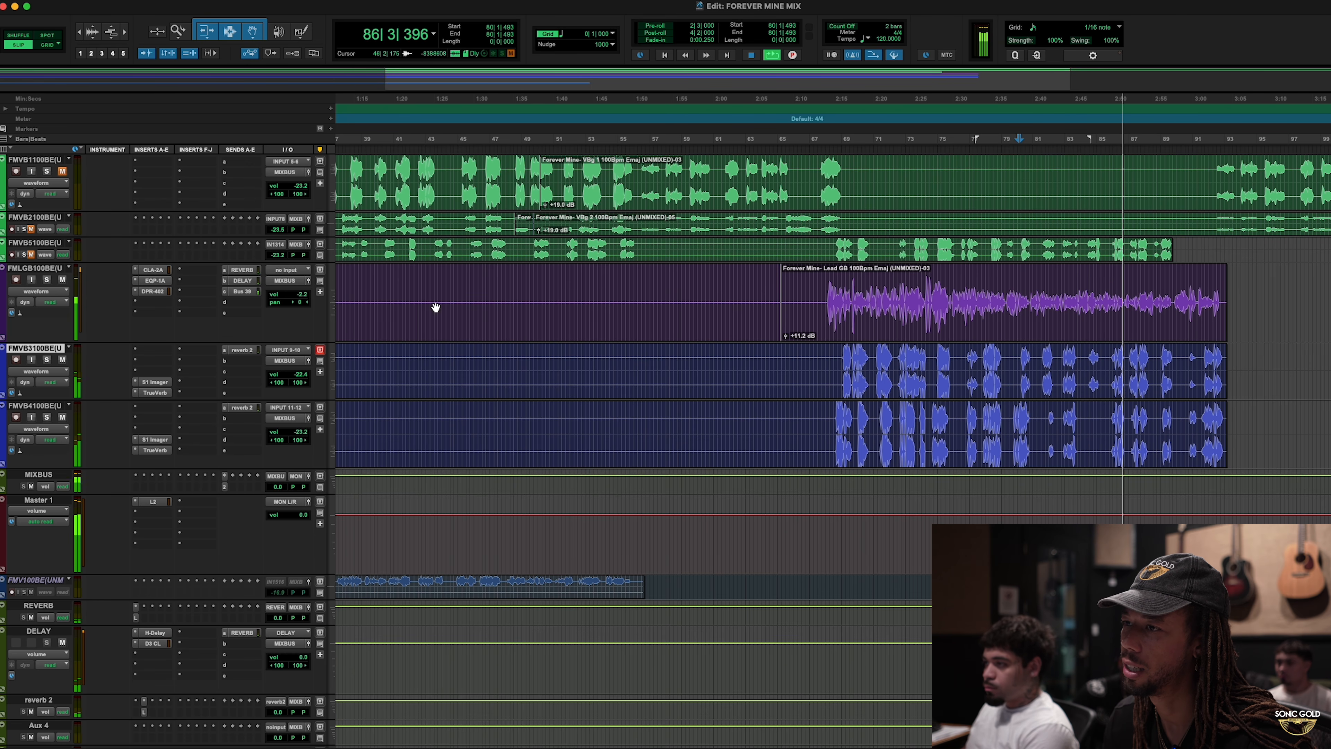
# Step: Play the soloed FMLGB vocal from about bar 79 and compare it with the EQP-1A bypassed and active
pyautogui.press('space')
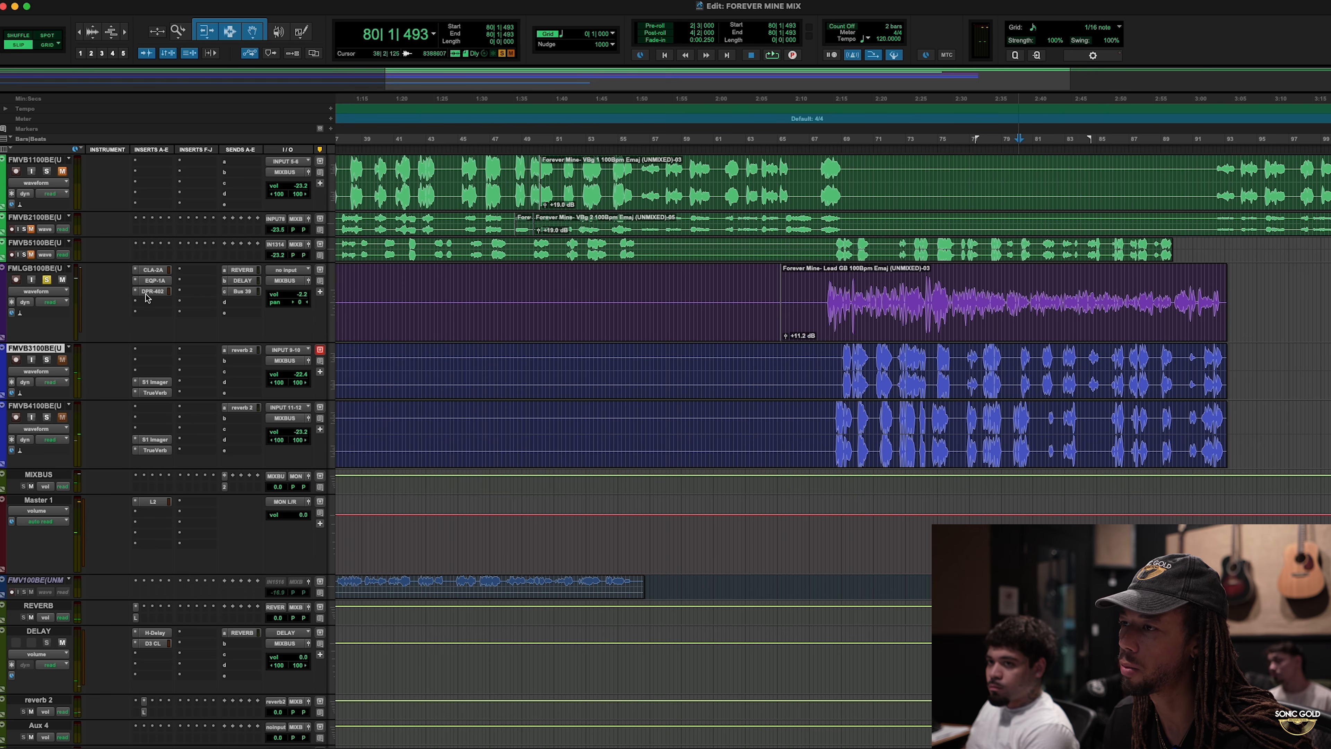
pyautogui.click(154, 281)
pyautogui.click(1002, 302)
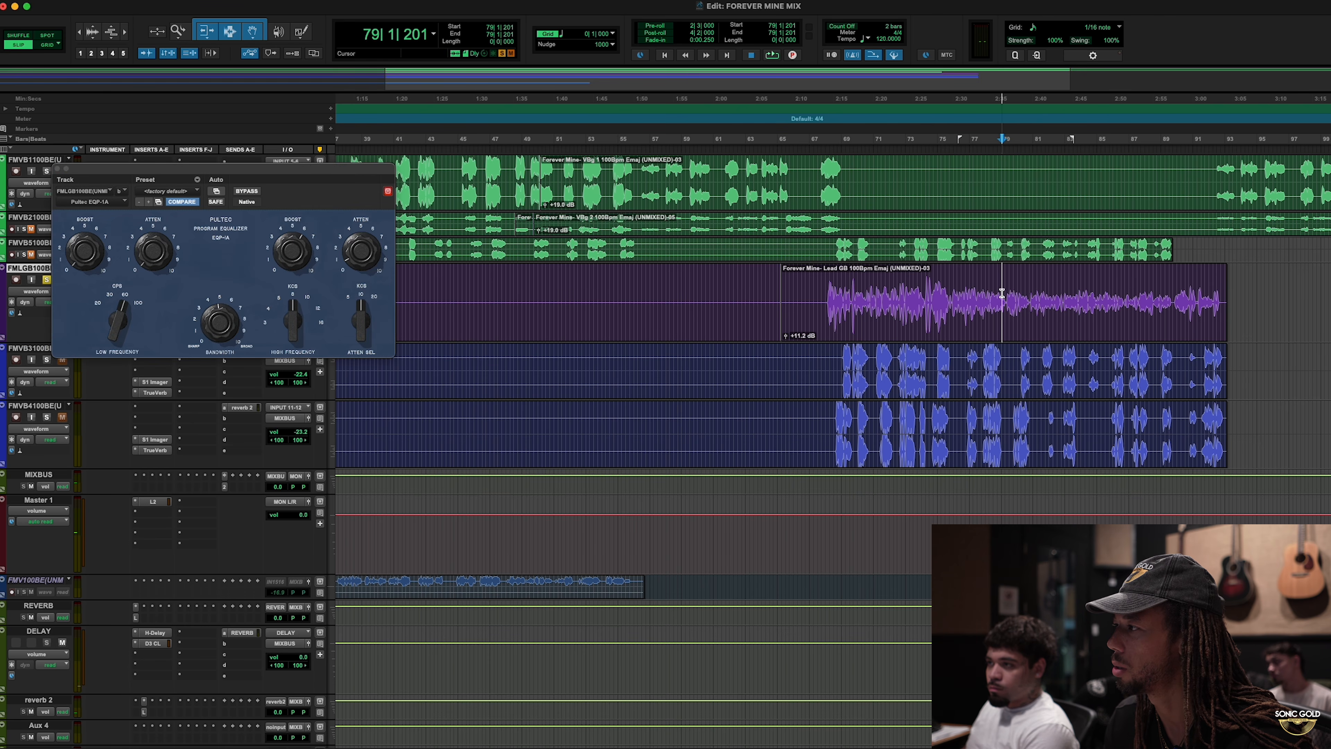
pyautogui.click(246, 191)
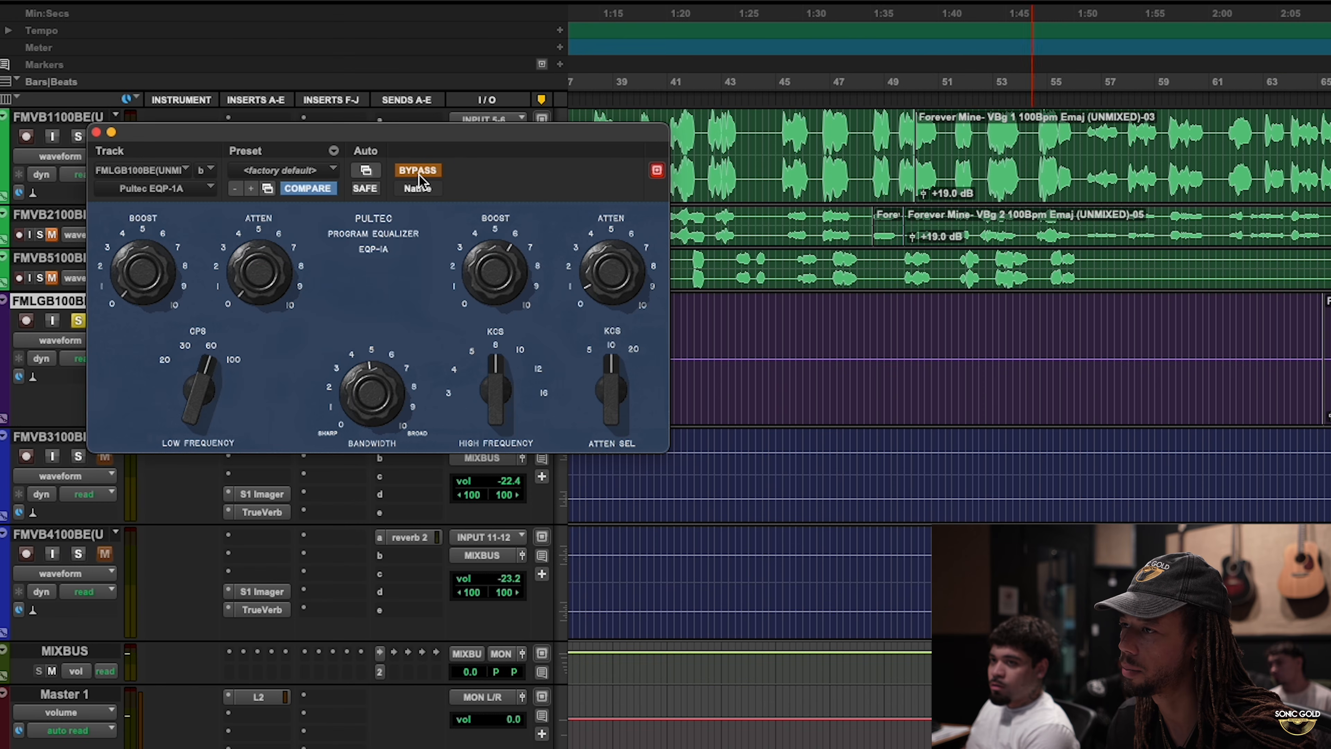
pyautogui.click(419, 173)
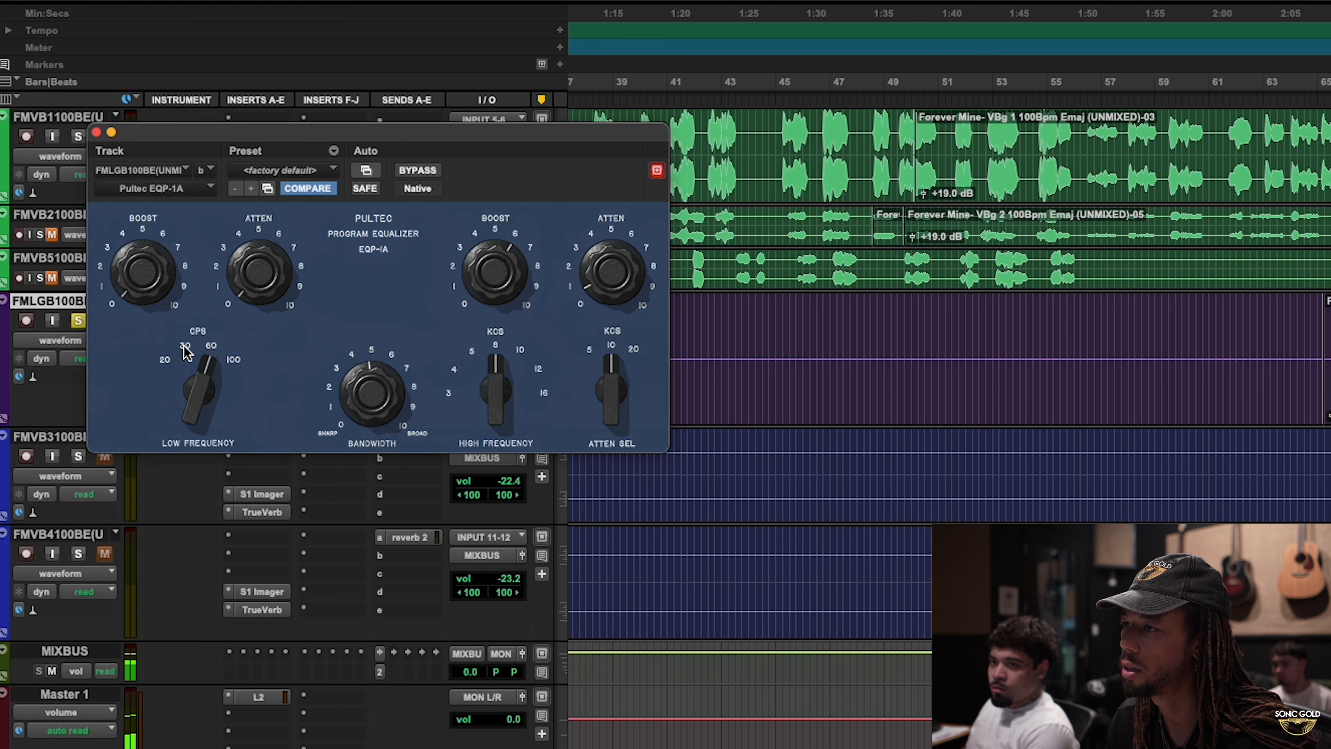
# Step: Move the EQP-1A's low-frequency selector to 100 CPS while auditioning the vocal, stop playback and close the equalizer
pyautogui.moveTo(218, 353); pyautogui.dragTo(208, 387)
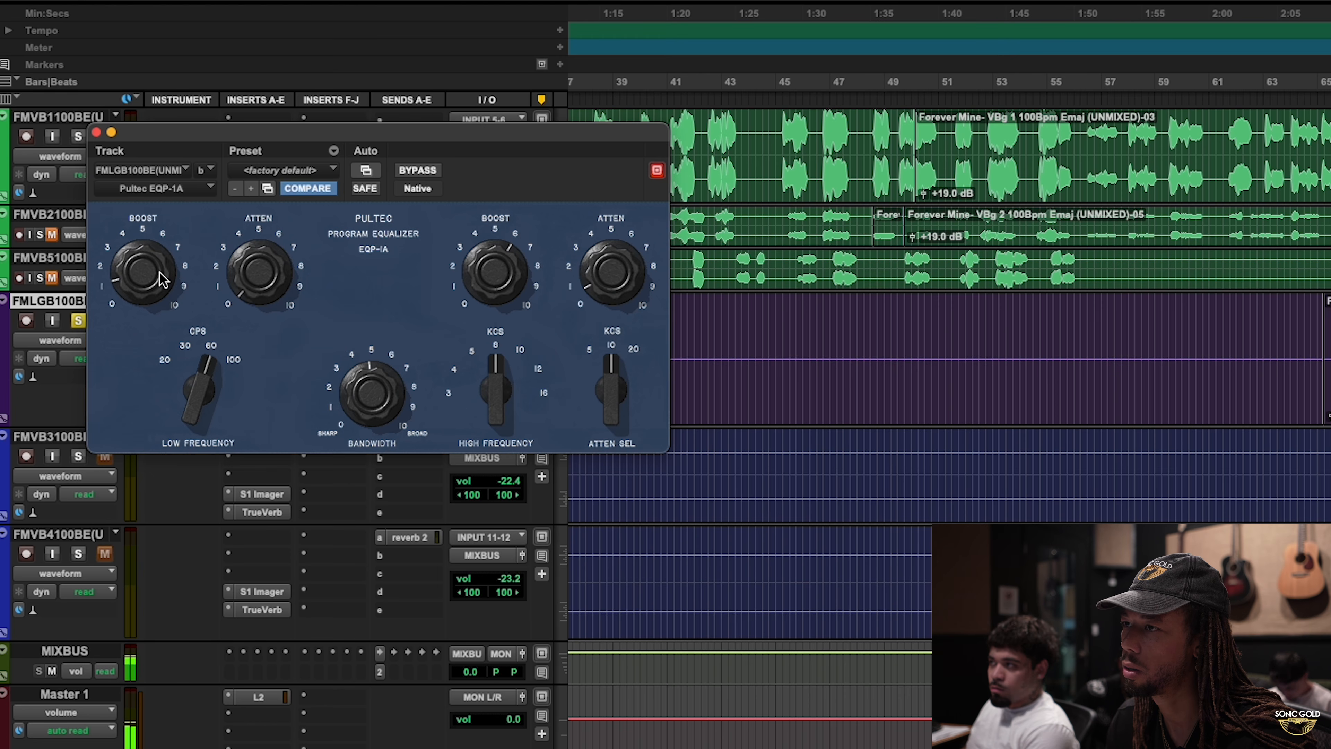
pyautogui.moveTo(184, 370); pyautogui.dragTo(189, 336)
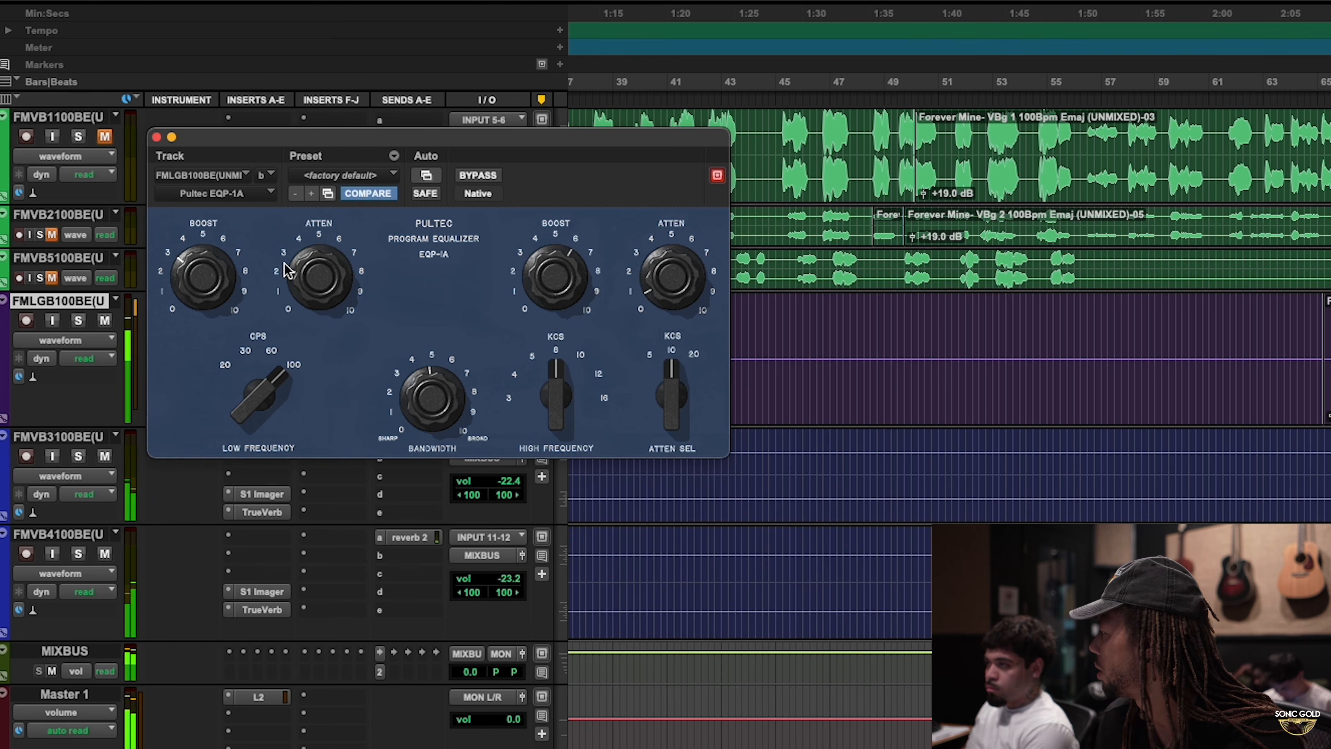
pyautogui.press('space')
pyautogui.click(156, 137)
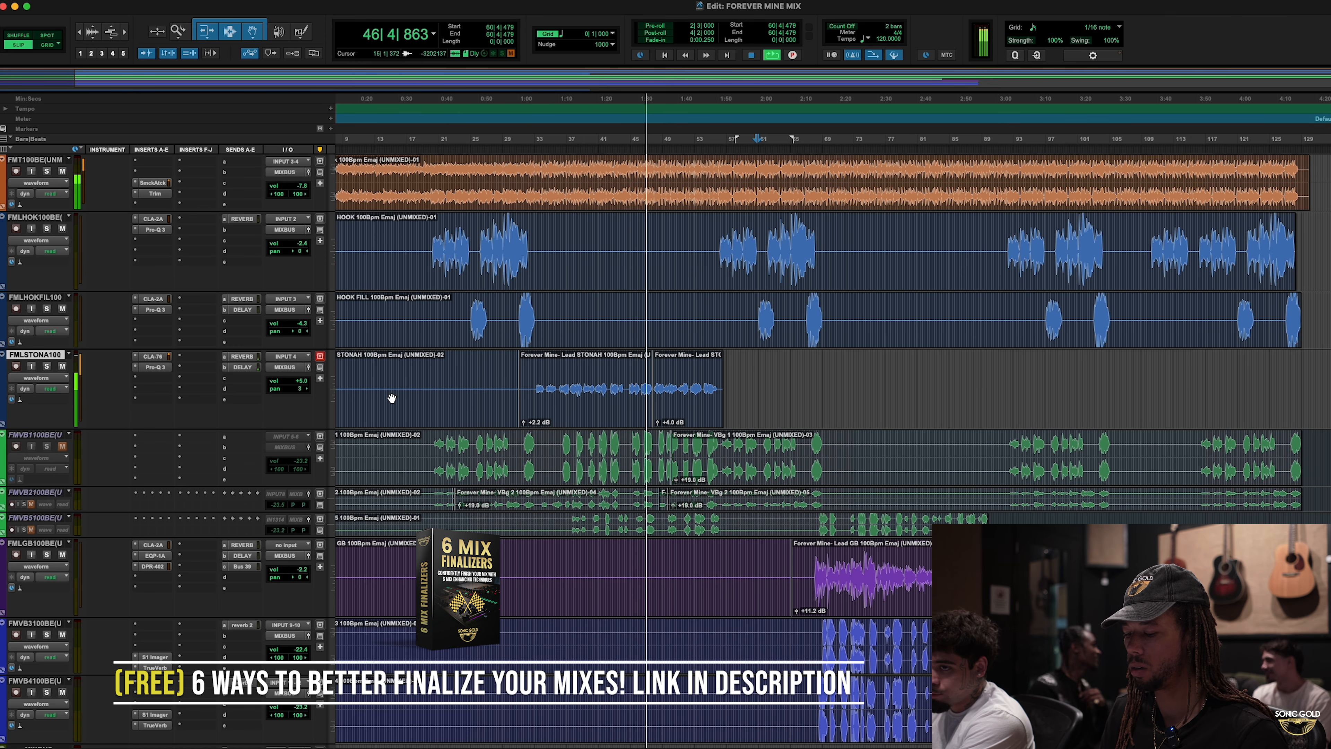
# Step: Listen to the FMLSTONA lead vocal in the mix from about bar 40
pyautogui.press('space')
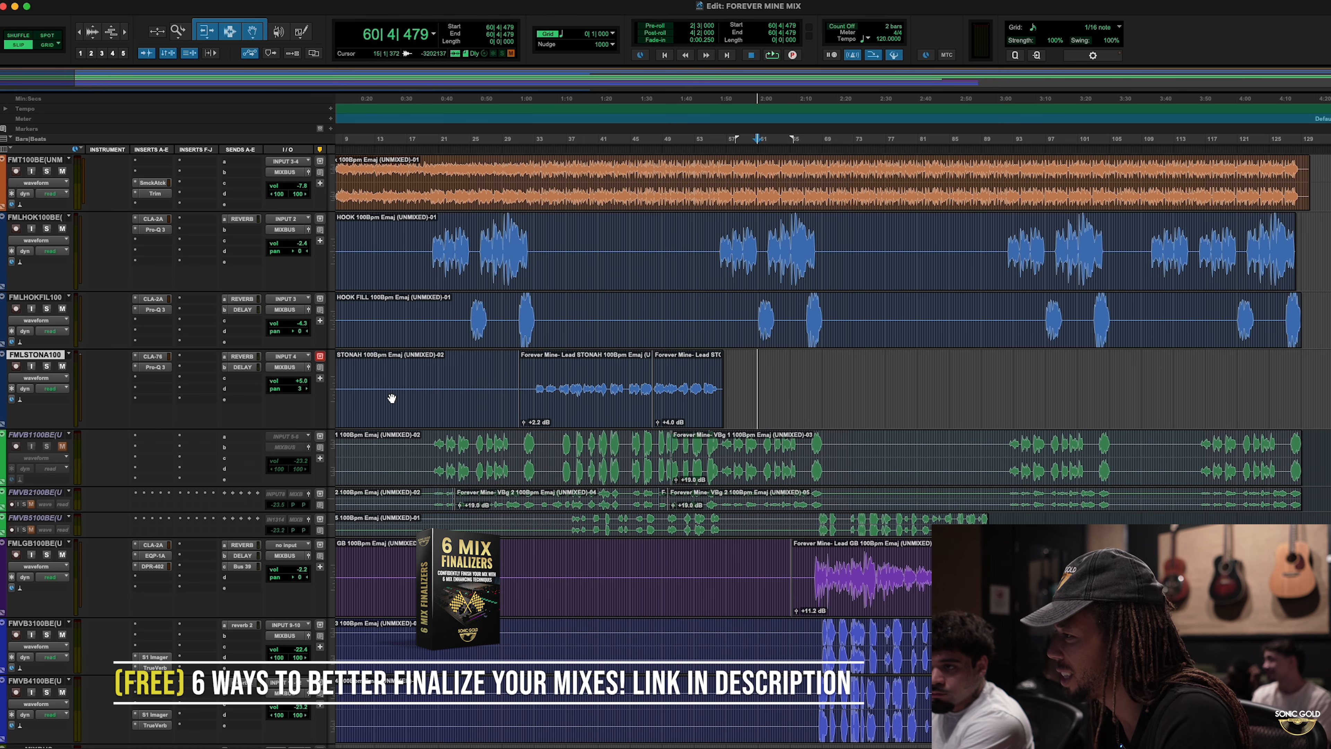
pyautogui.moveTo(577, 382)
pyautogui.mouseDown()
pyautogui.moveTo(610, 378)
pyautogui.moveTo(585, 381)
pyautogui.mouseUp()
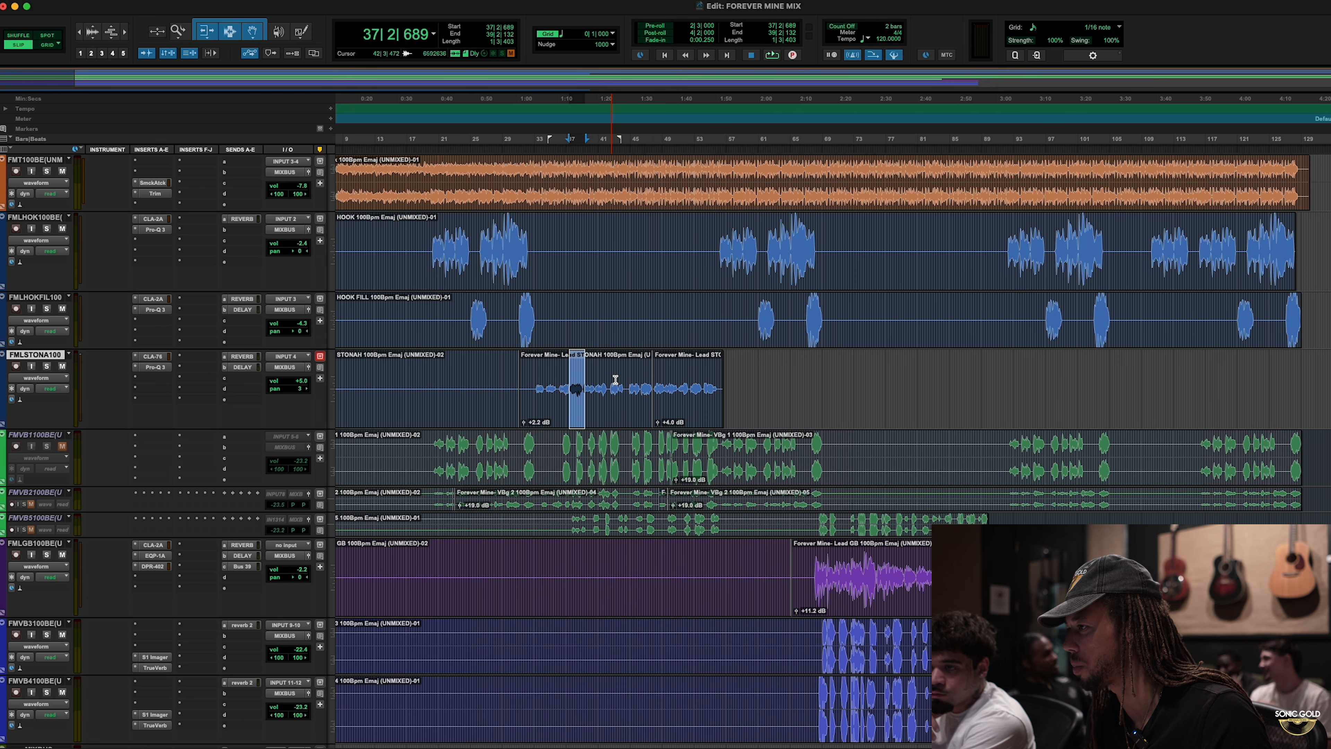
pyautogui.click(594, 381)
pyautogui.press('space')
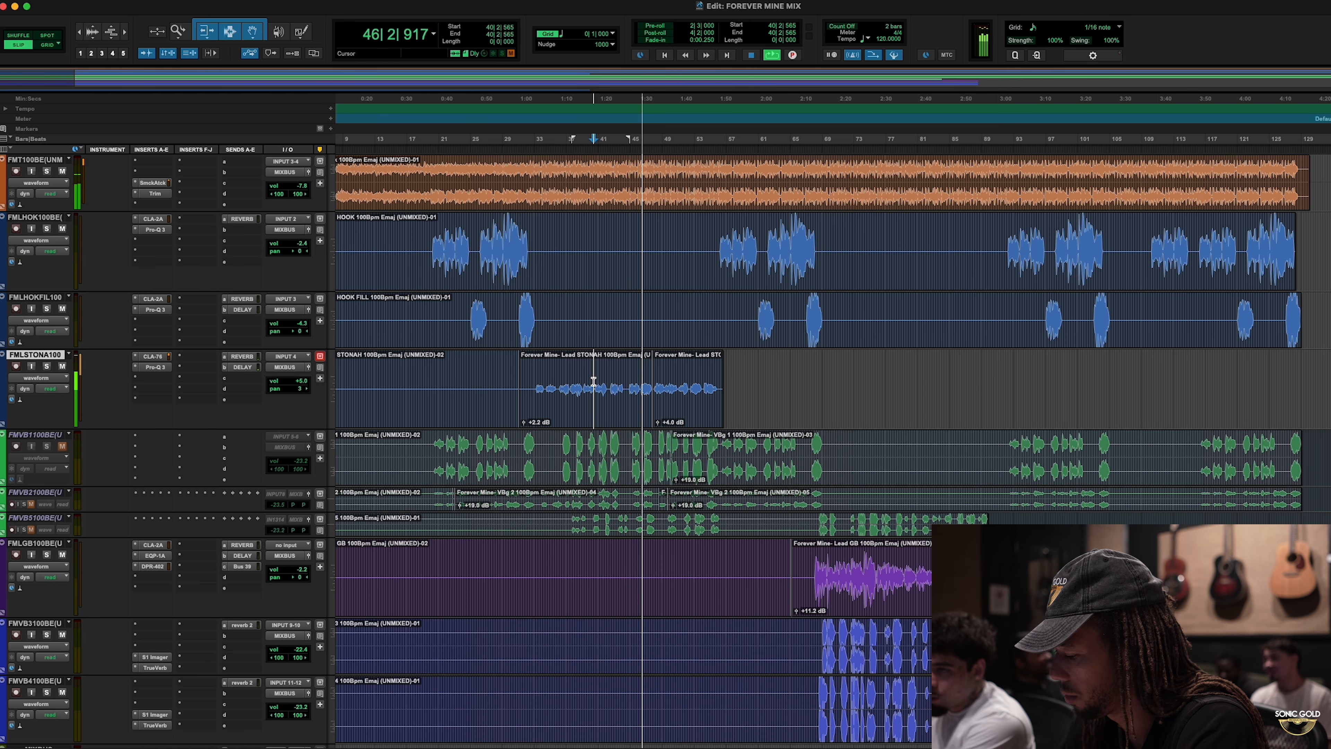
pyautogui.press('space')
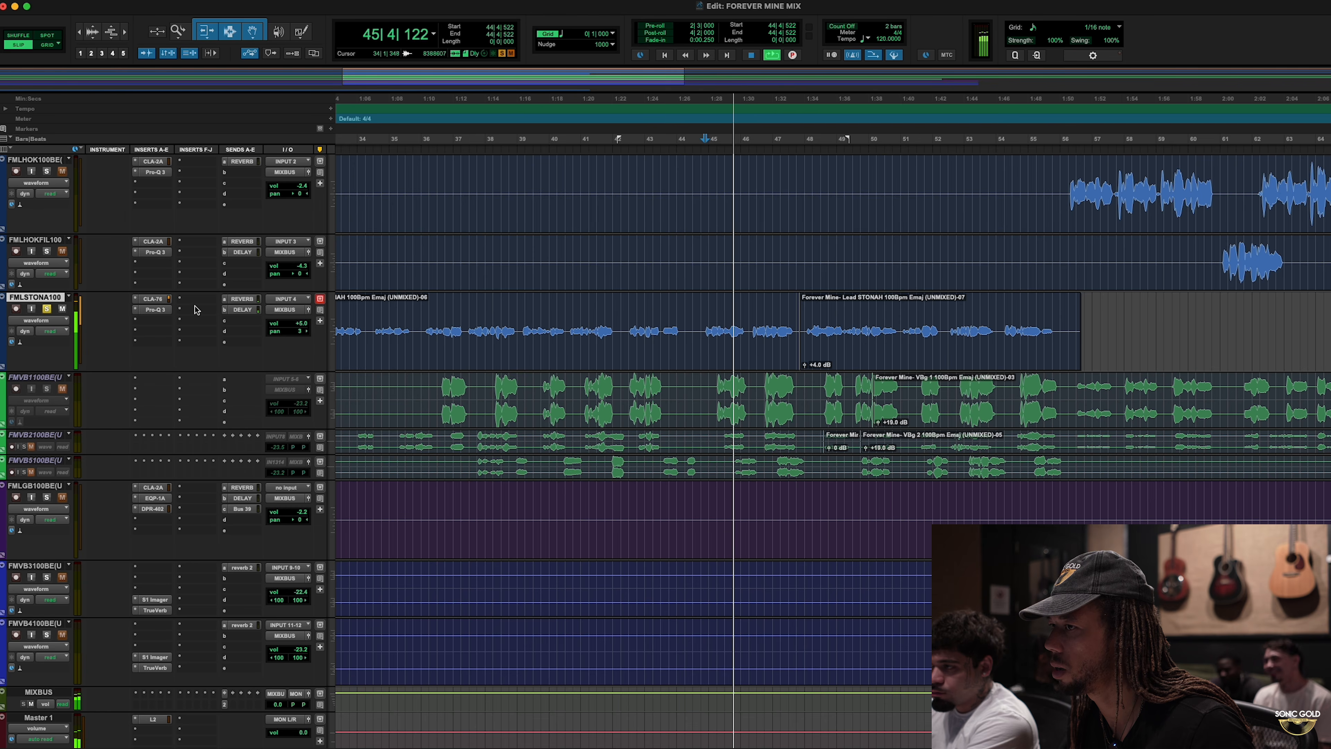
pyautogui.click(160, 310)
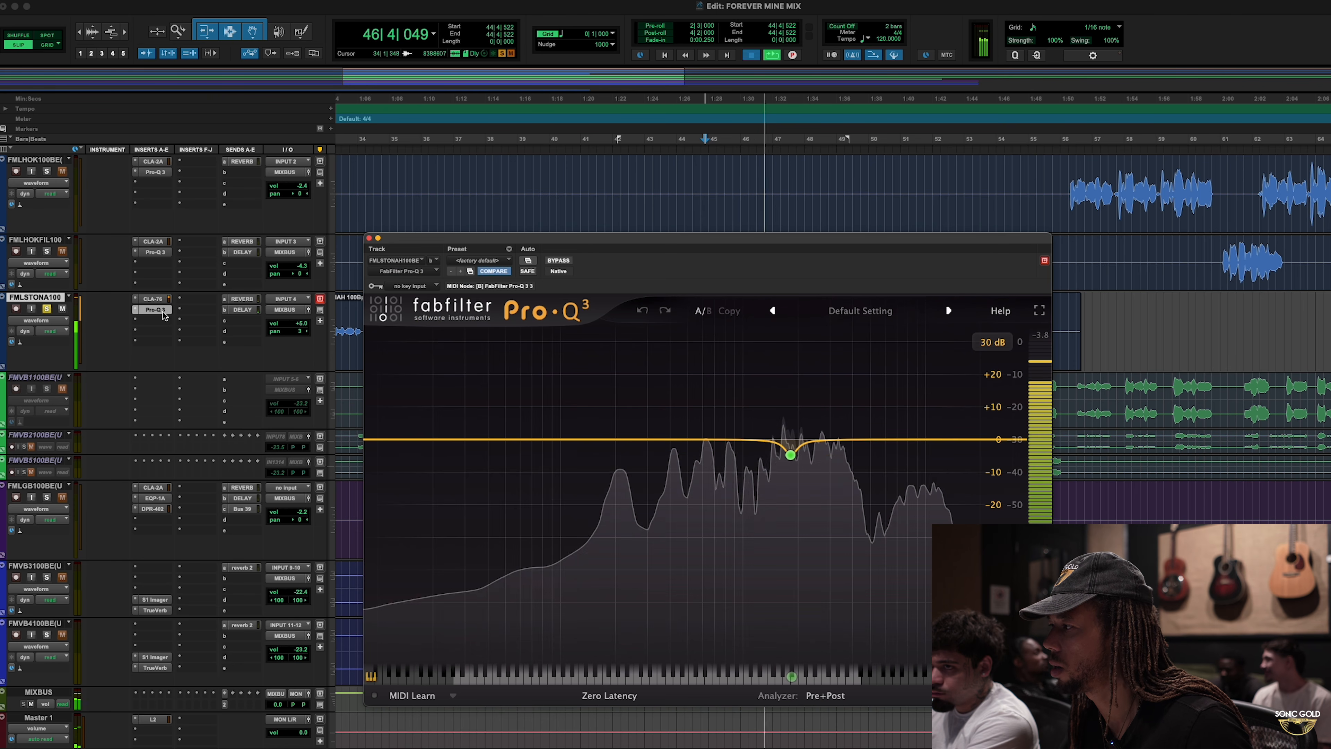
pyautogui.press('space')
pyautogui.moveTo(847, 452)
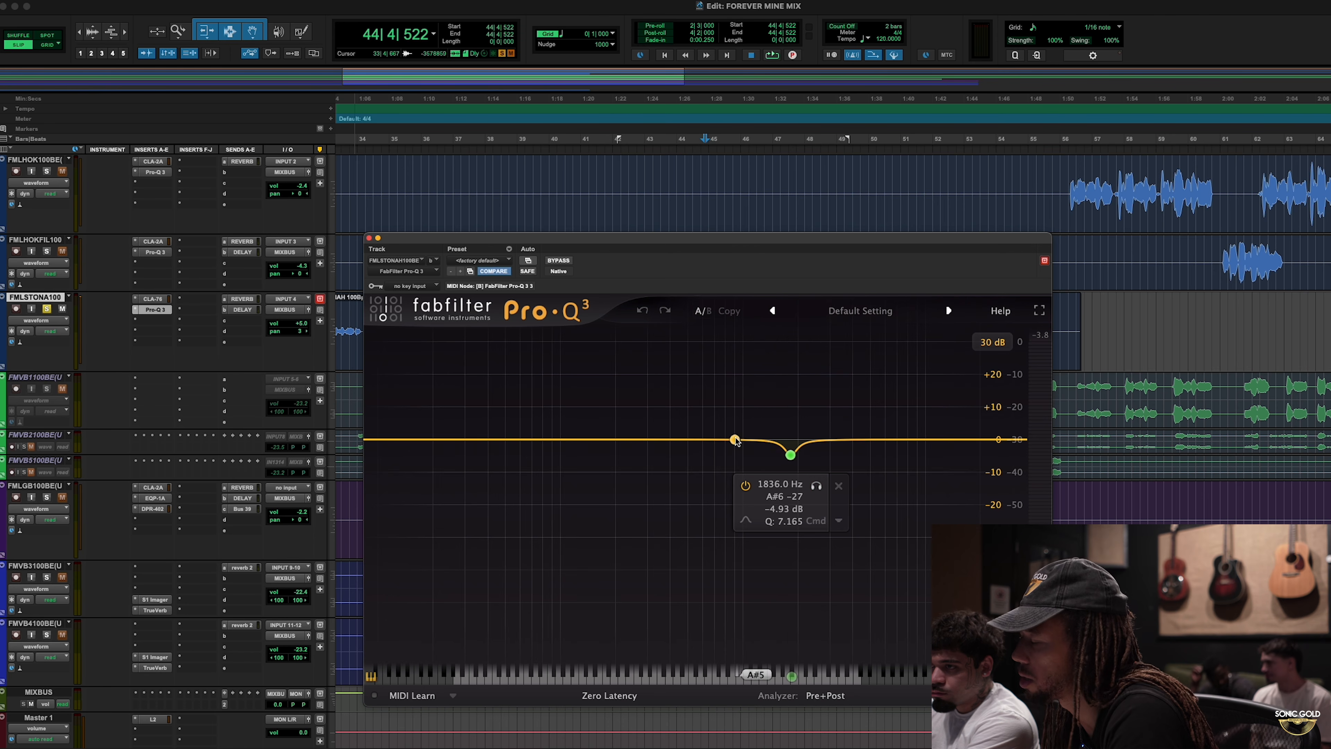
pyautogui.moveTo(703, 443); pyautogui.dragTo(707, 446)
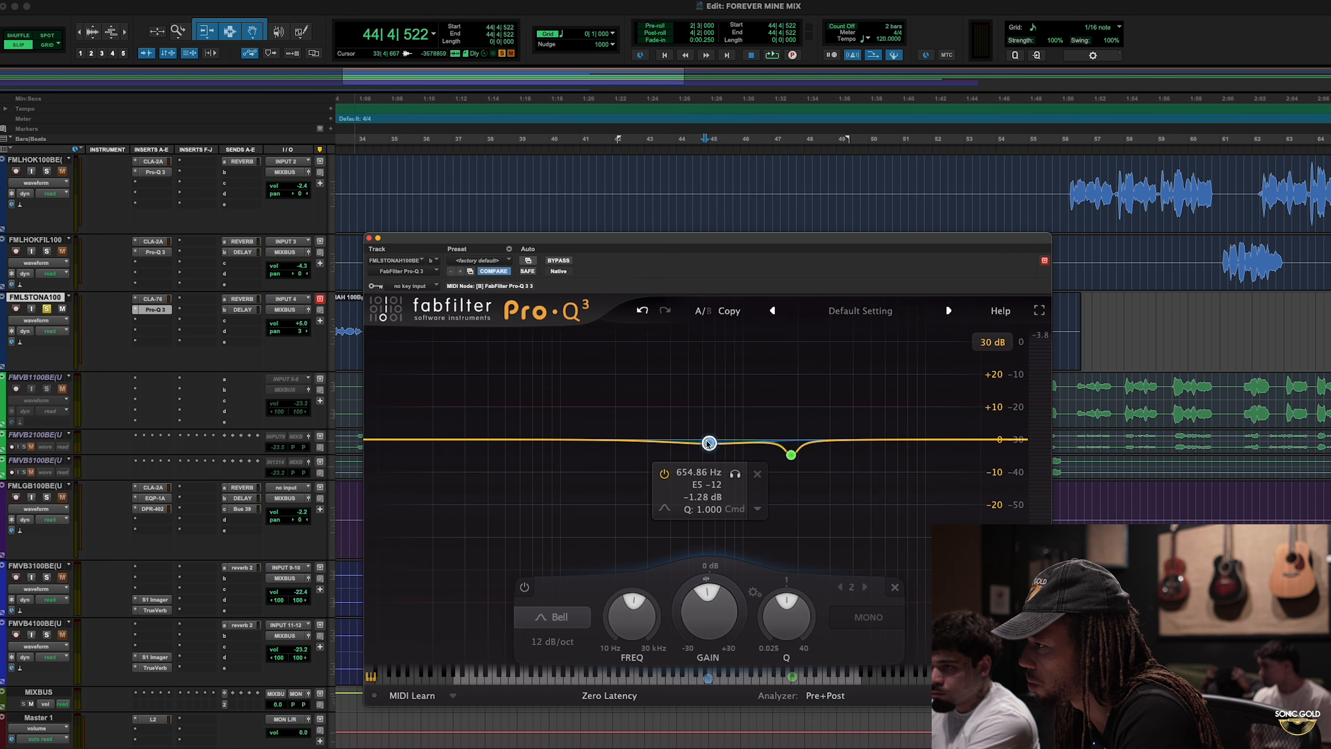
pyautogui.moveTo(707, 443)
pyautogui.mouseDown()
pyautogui.moveTo(713, 464)
pyautogui.moveTo(708, 434)
pyautogui.moveTo(693, 444)
pyautogui.mouseUp()
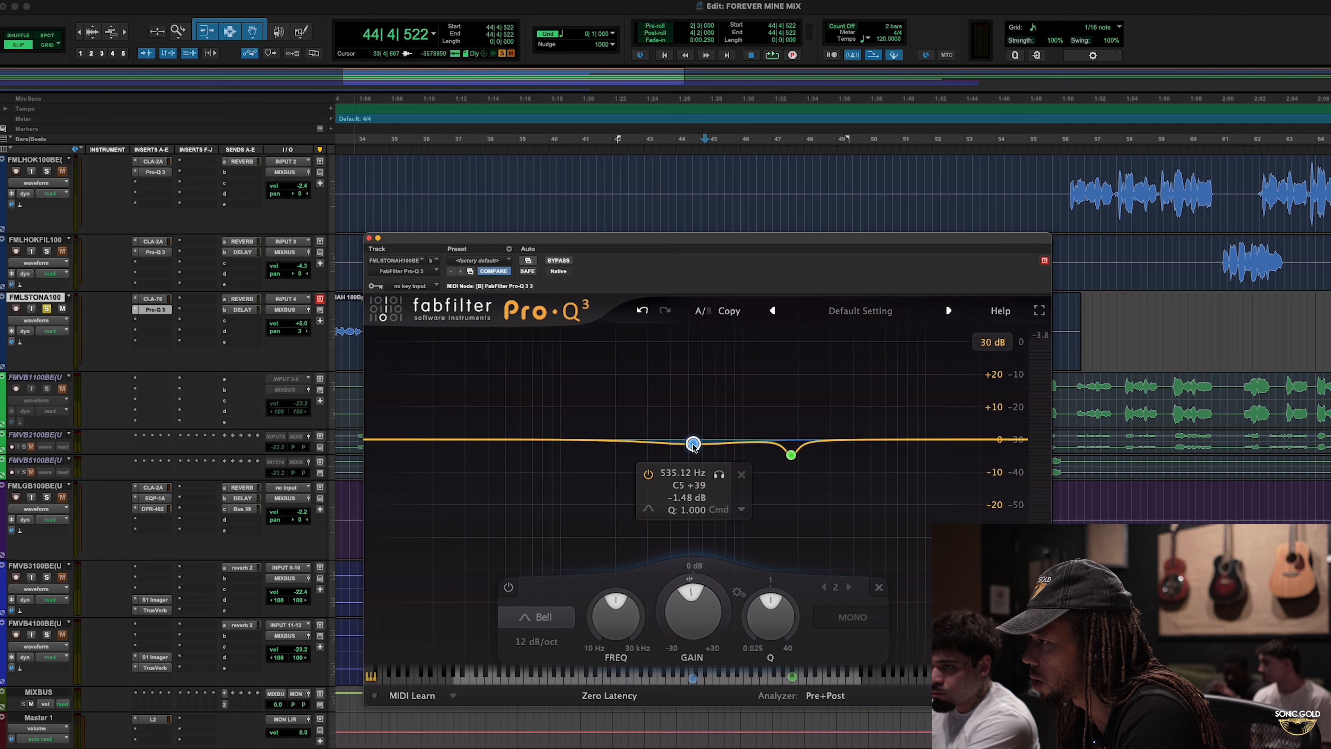
pyautogui.moveTo(688, 609); pyautogui.dragTo(687, 617)
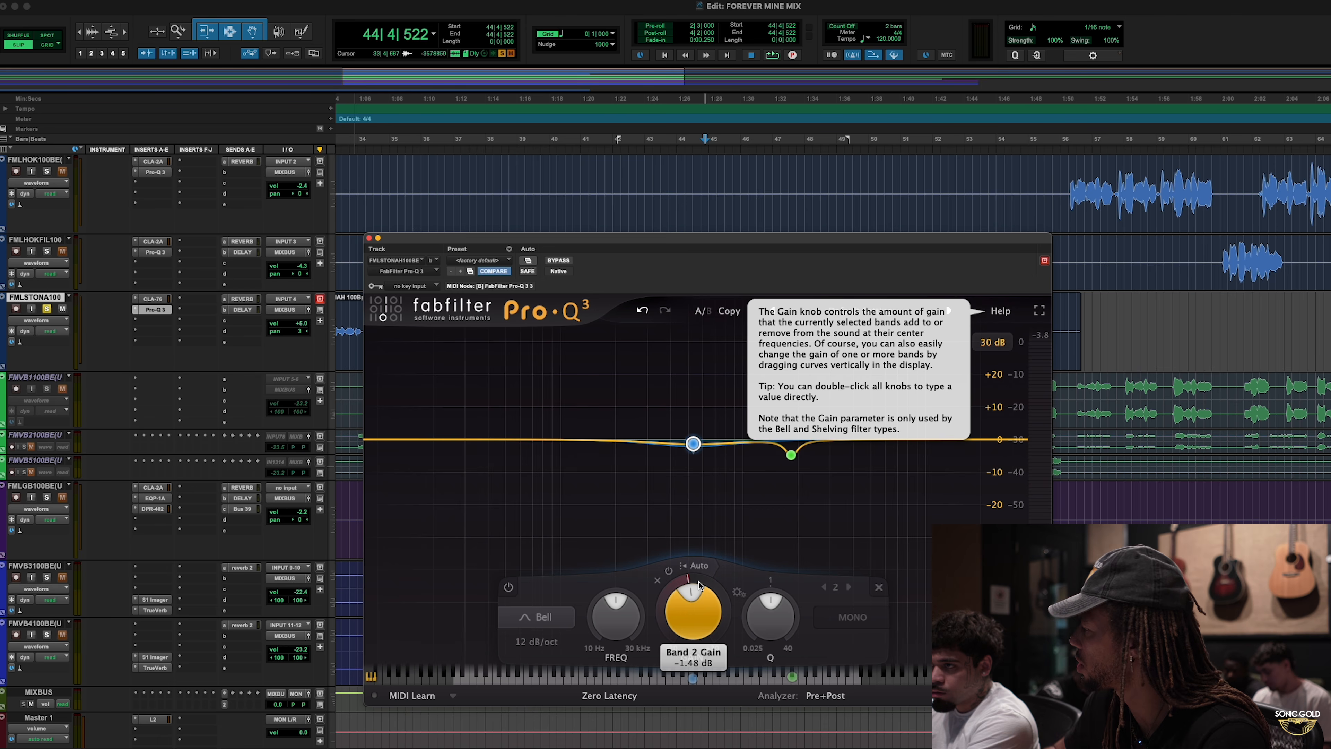
pyautogui.click(879, 587)
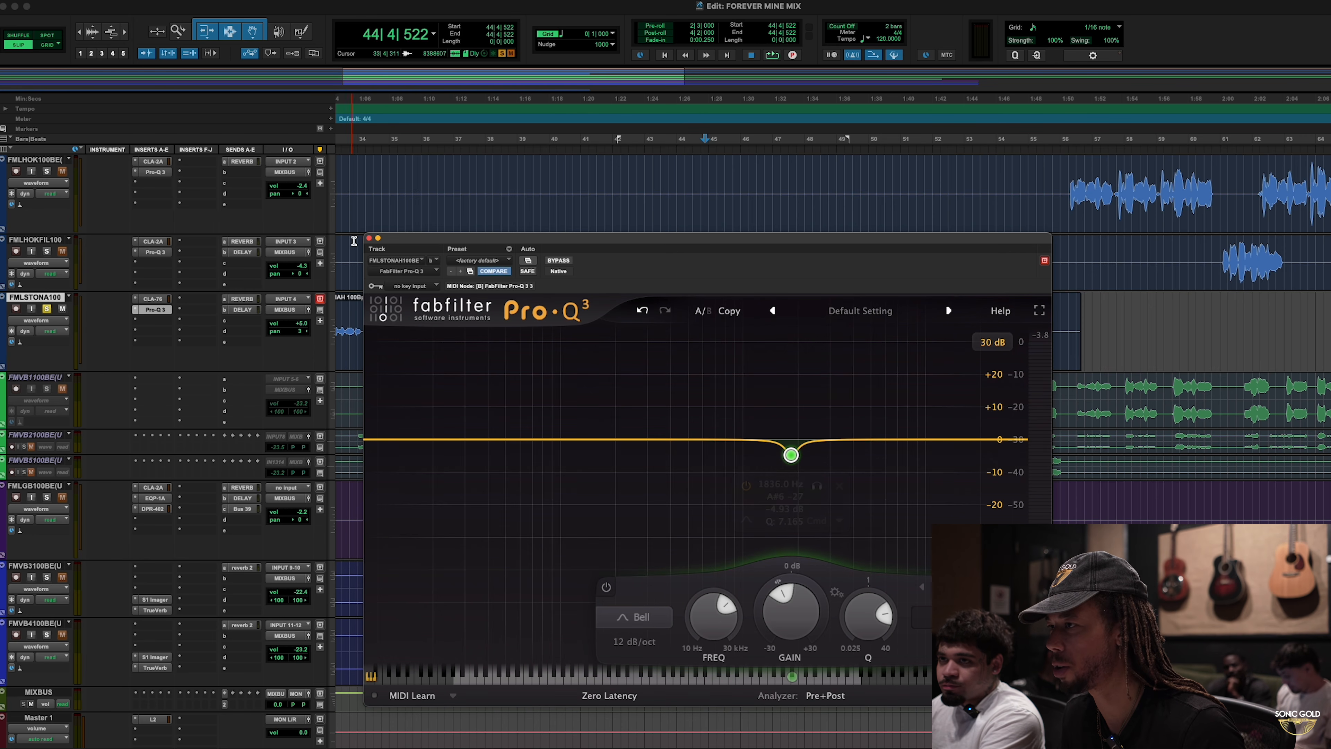
pyautogui.click(369, 238)
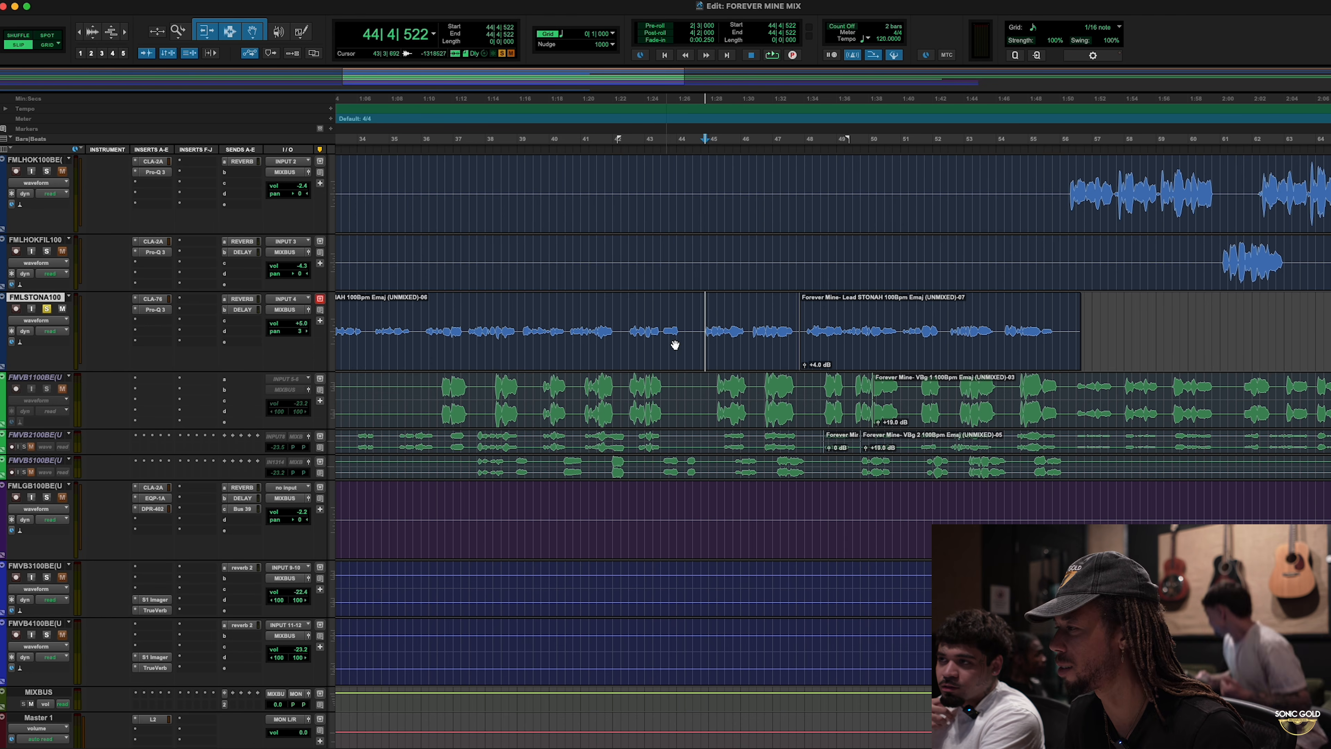
# Step: Play the soloed FMLSTONA vocal from about bar 42 with its Pro-Q 3 open, and move the plug-in window aside
pyautogui.hscroll(5, 675, 342)
pyautogui.click(514, 311)
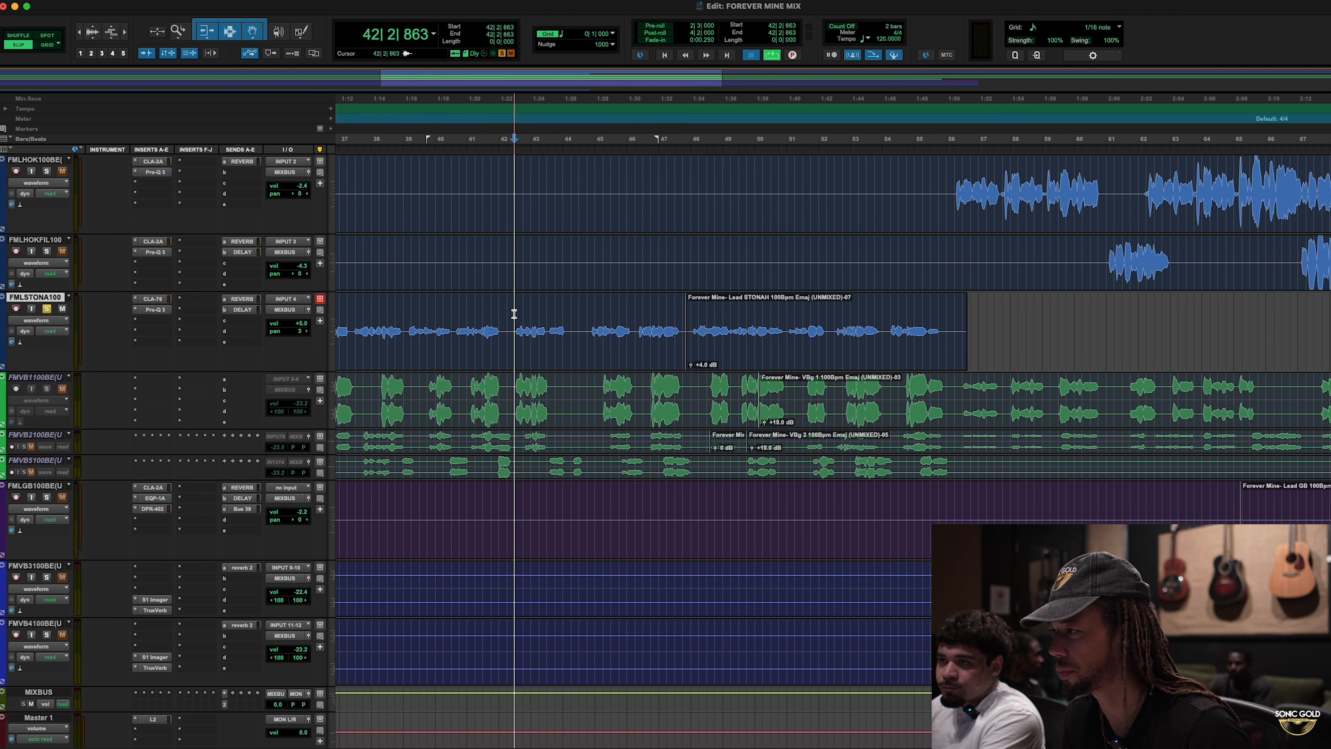
pyautogui.press('space')
pyautogui.click(158, 309)
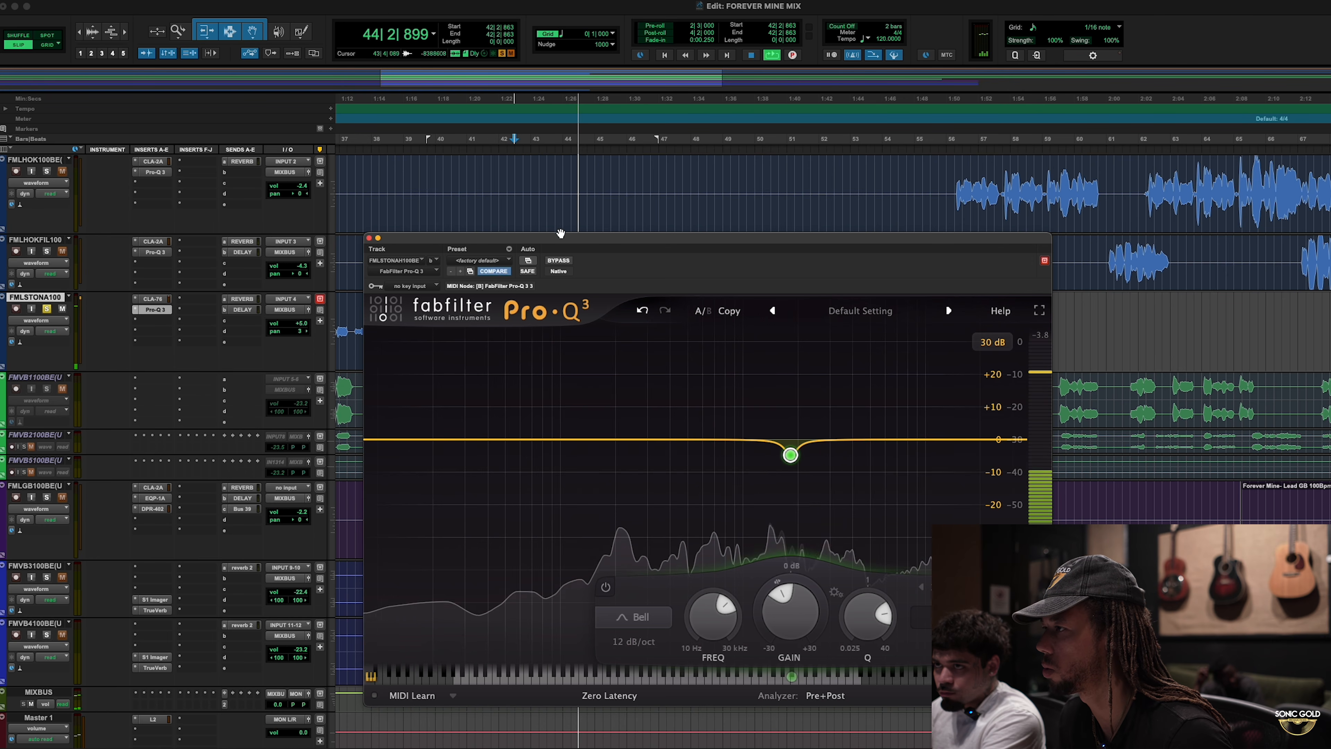
pyautogui.moveTo(590, 242); pyautogui.dragTo(304, 227)
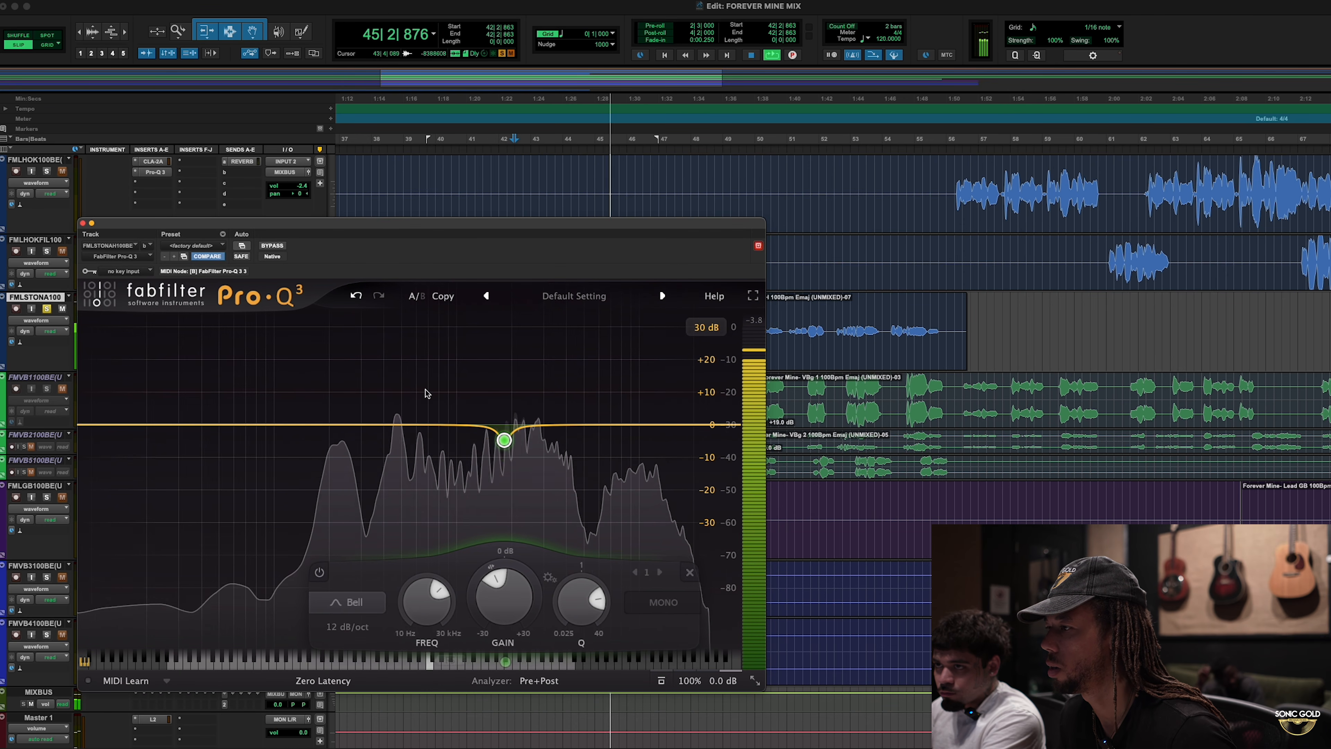
pyautogui.moveTo(534, 254); pyautogui.dragTo(475, 236)
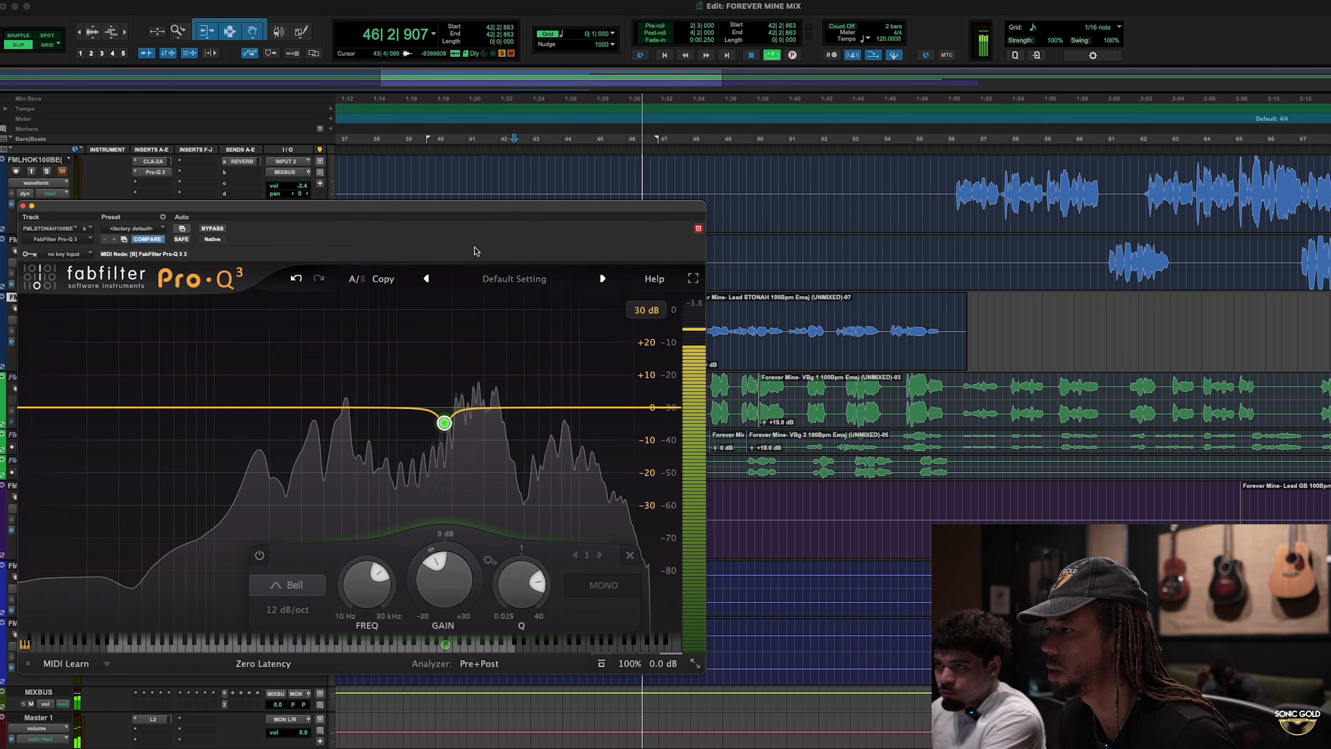
pyautogui.press('space')
pyautogui.moveTo(596, 205); pyautogui.dragTo(500, 207)
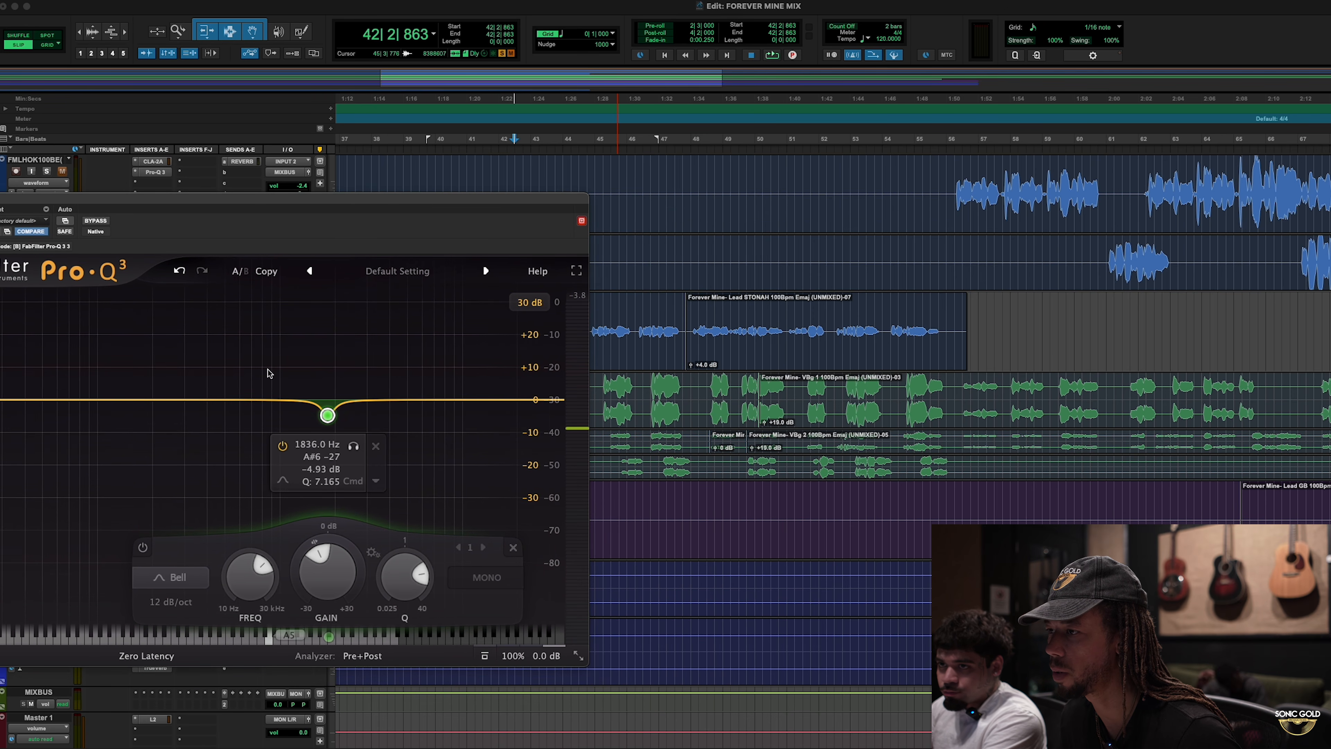
# Step: Add a second bell band in Pro-Q 3, sweep it soloed to about 2248 Hz, and set its gain to 0 dB and Q to 1
pyautogui.click(262, 397)
pyautogui.click(287, 333)
pyautogui.press('space')
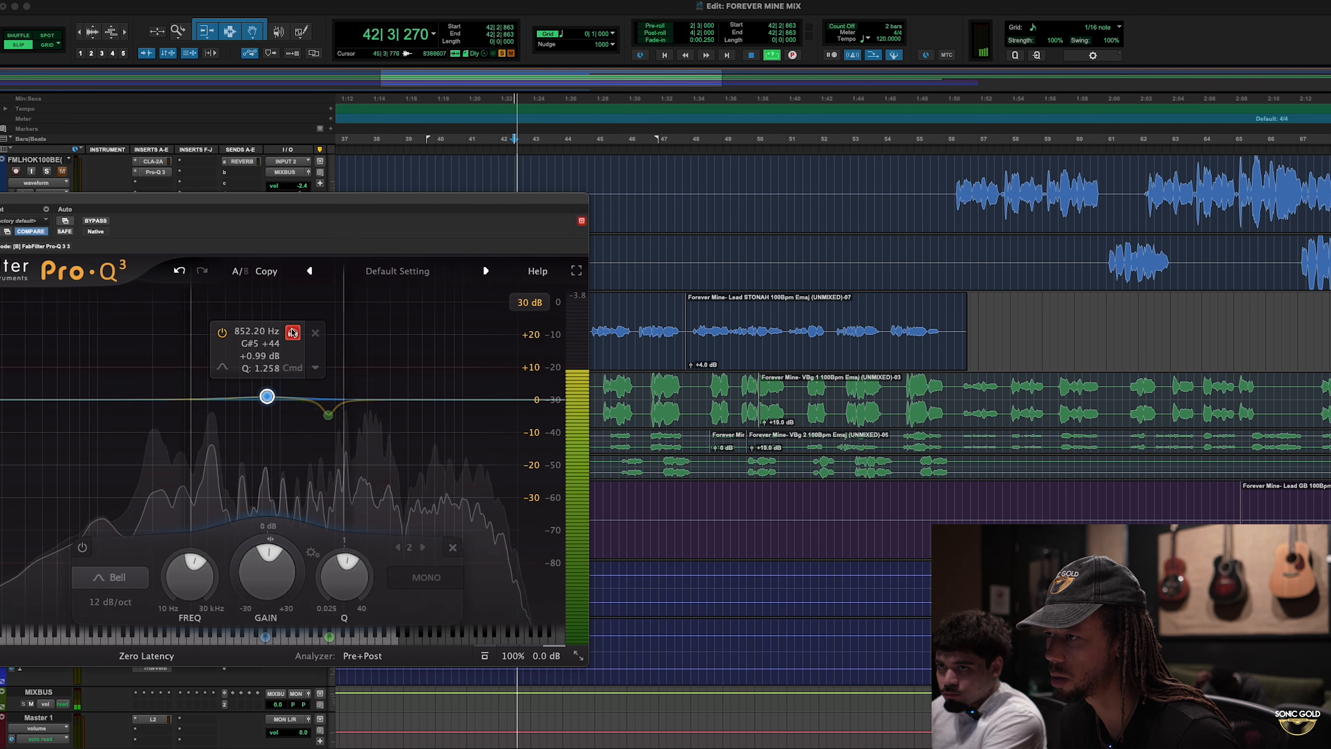
pyautogui.moveTo(262, 397); pyautogui.dragTo(280, 399)
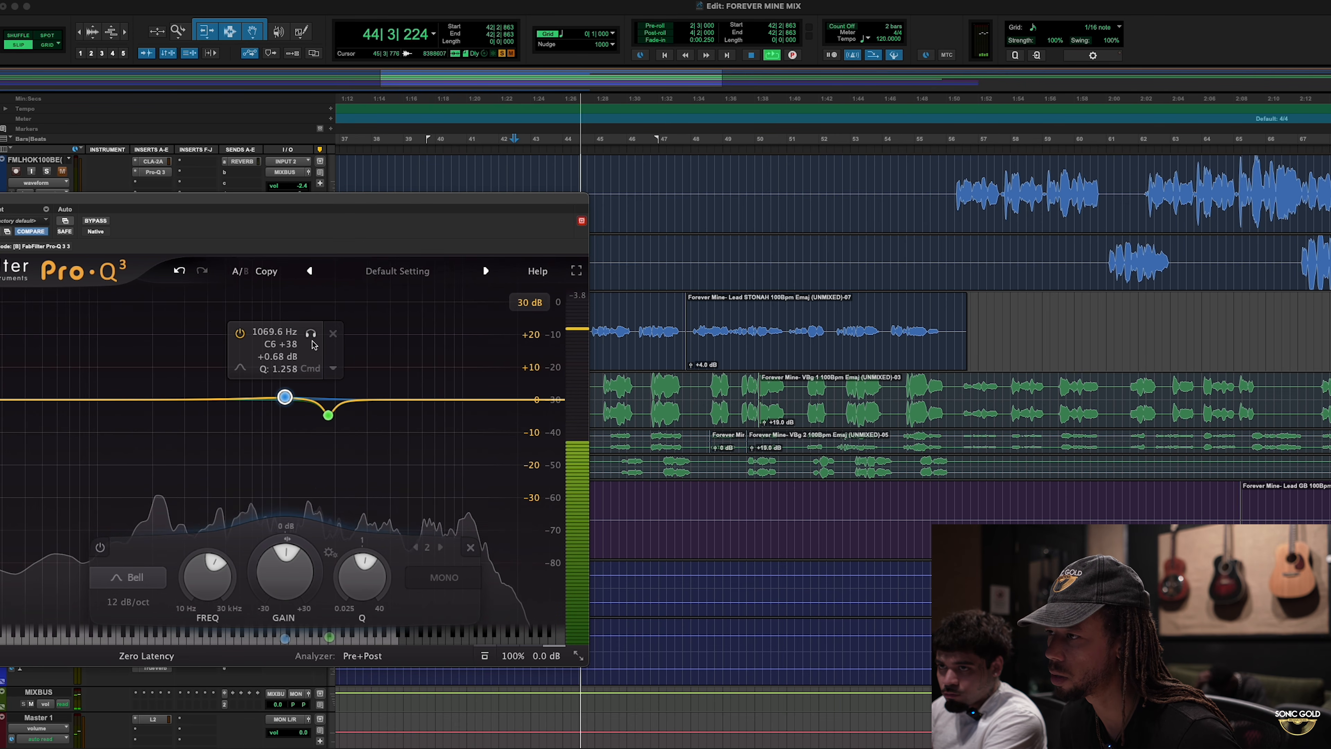
pyautogui.moveTo(308, 338); pyautogui.dragTo(362, 341)
pyautogui.press('space')
pyautogui.press('space')
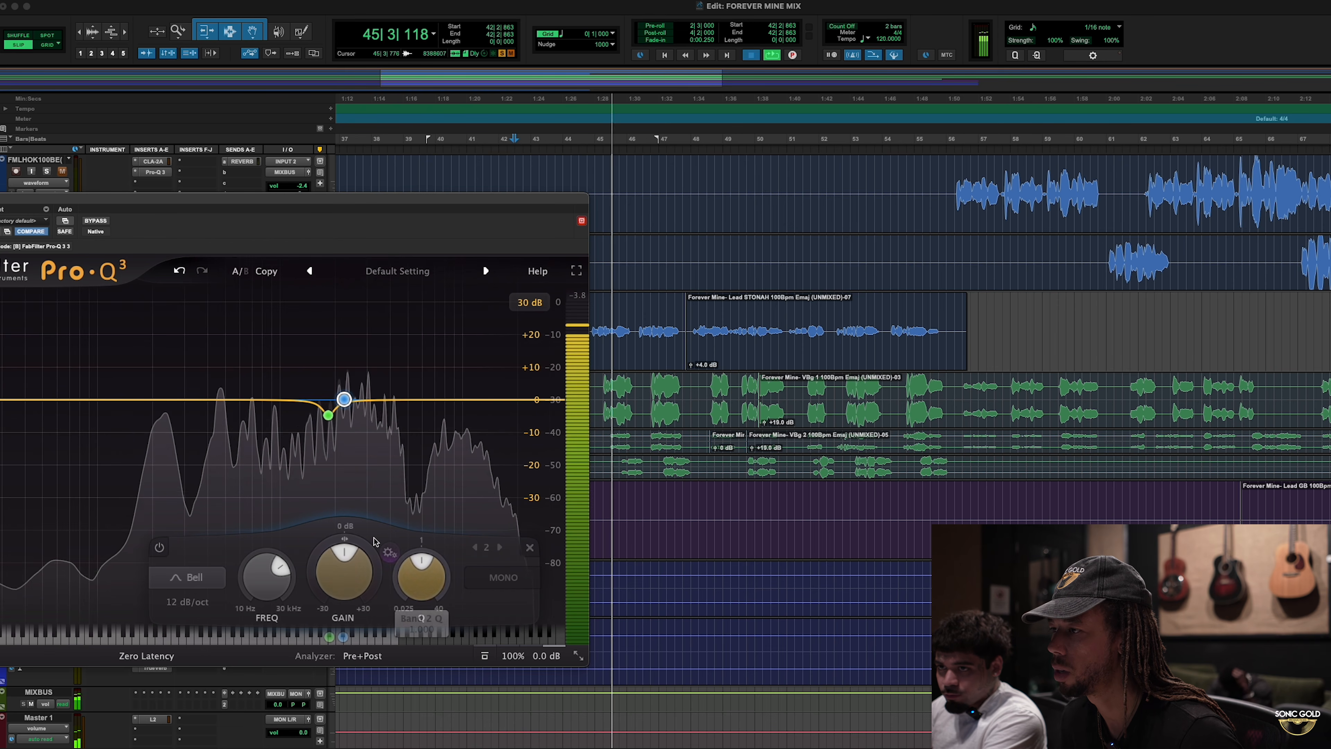
pyautogui.press('space')
# Step: Audition a static gain of -5.95 dB on the second band and reset its gain
pyautogui.moveTo(414, 204); pyautogui.dragTo(470, 182)
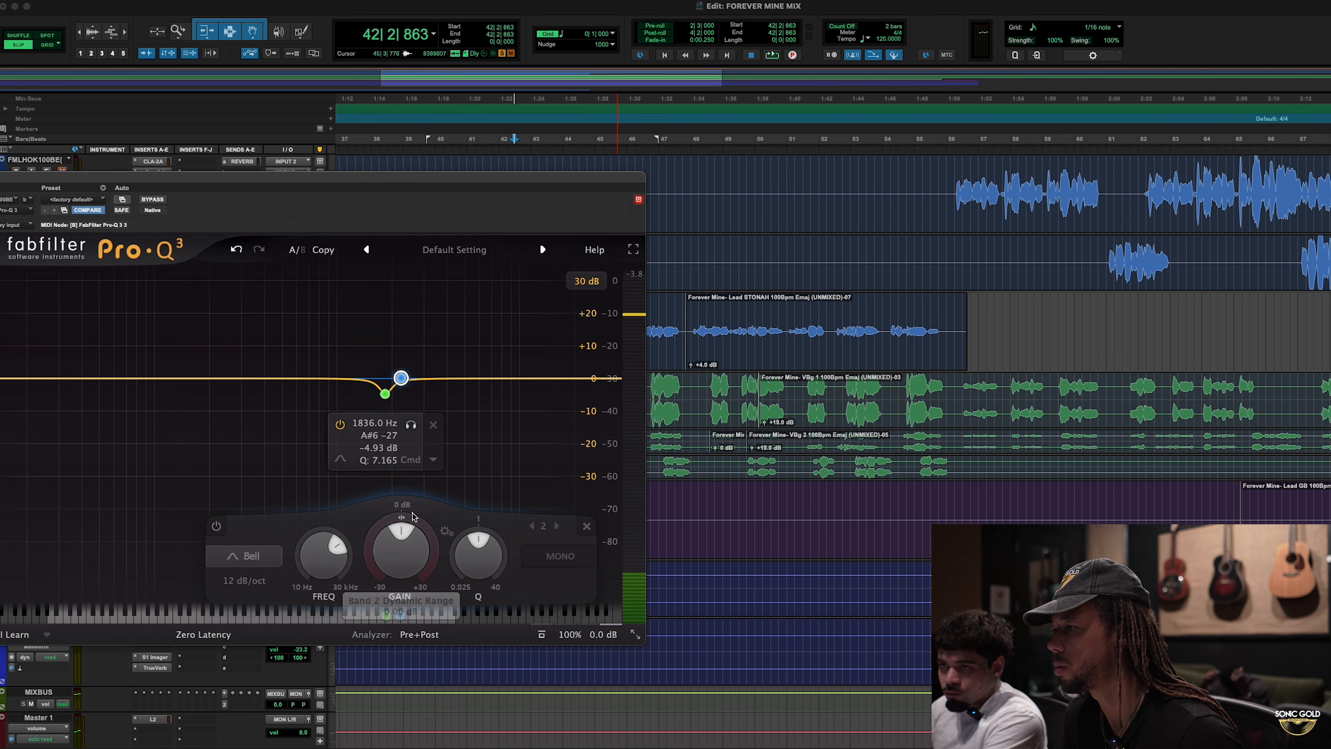
pyautogui.moveTo(405, 584)
pyautogui.mouseDown()
pyautogui.moveTo(408, 568)
pyautogui.moveTo(395, 600)
pyautogui.mouseUp()
pyautogui.press('space')
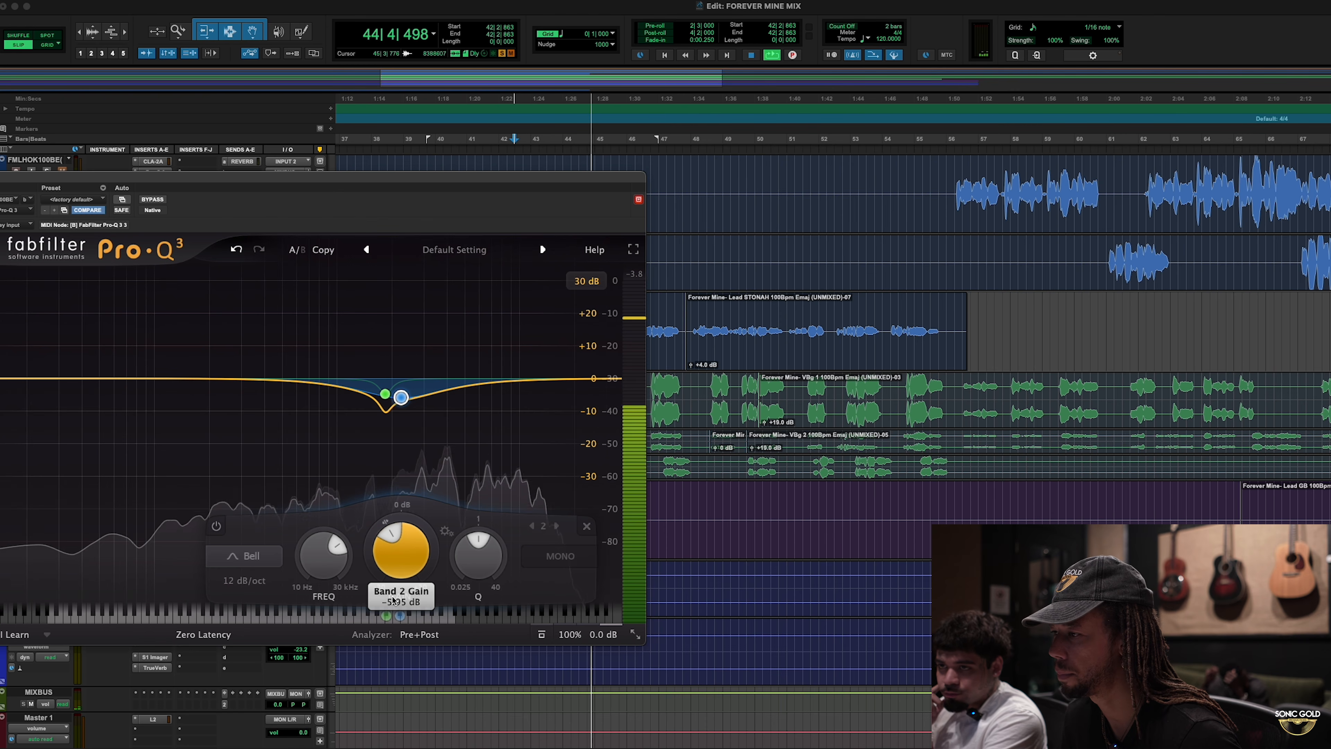
pyautogui.press('space')
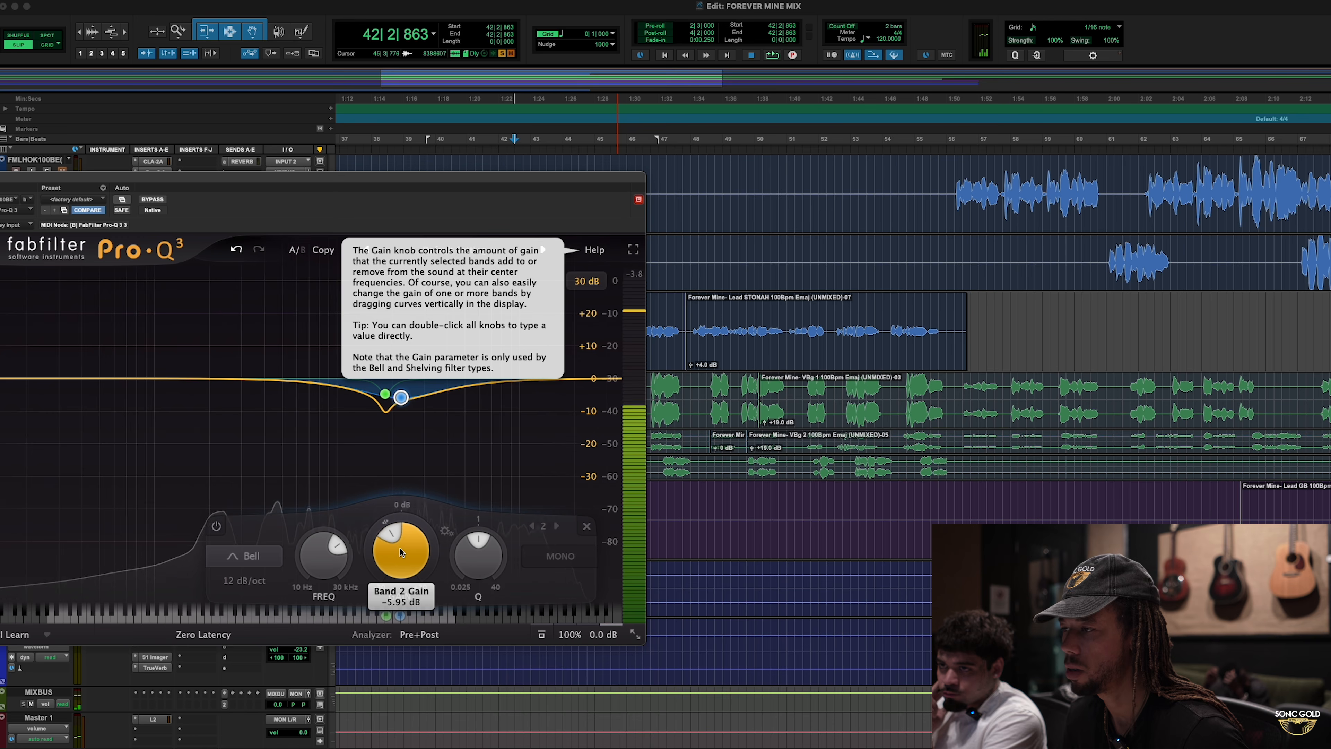
pyautogui.keyDown('alt'); pyautogui.click(400, 548); pyautogui.keyUp('alt')
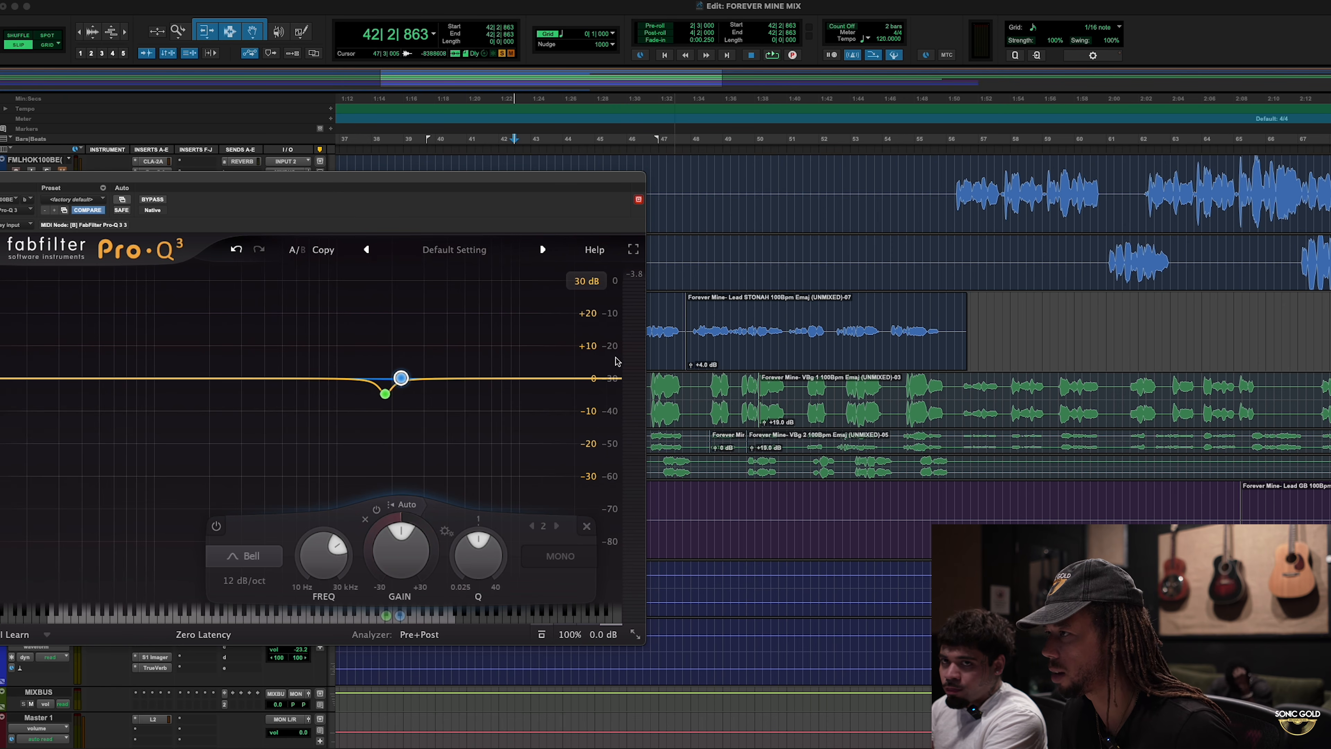
# Step: Give the second band a dynamic range of about -4.8 dB while playing the vocal from the end of bar 44
pyautogui.moveTo(537, 179); pyautogui.dragTo(425, 170)
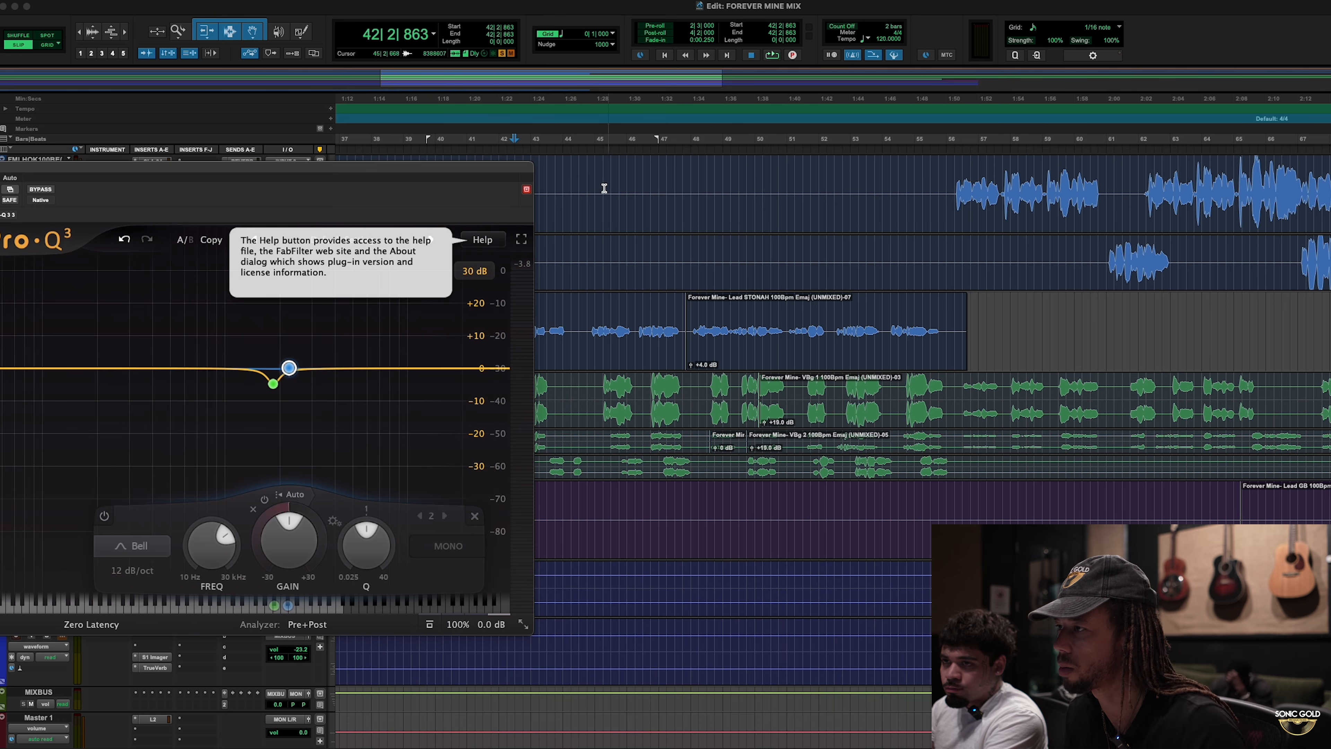
pyautogui.click(589, 148)
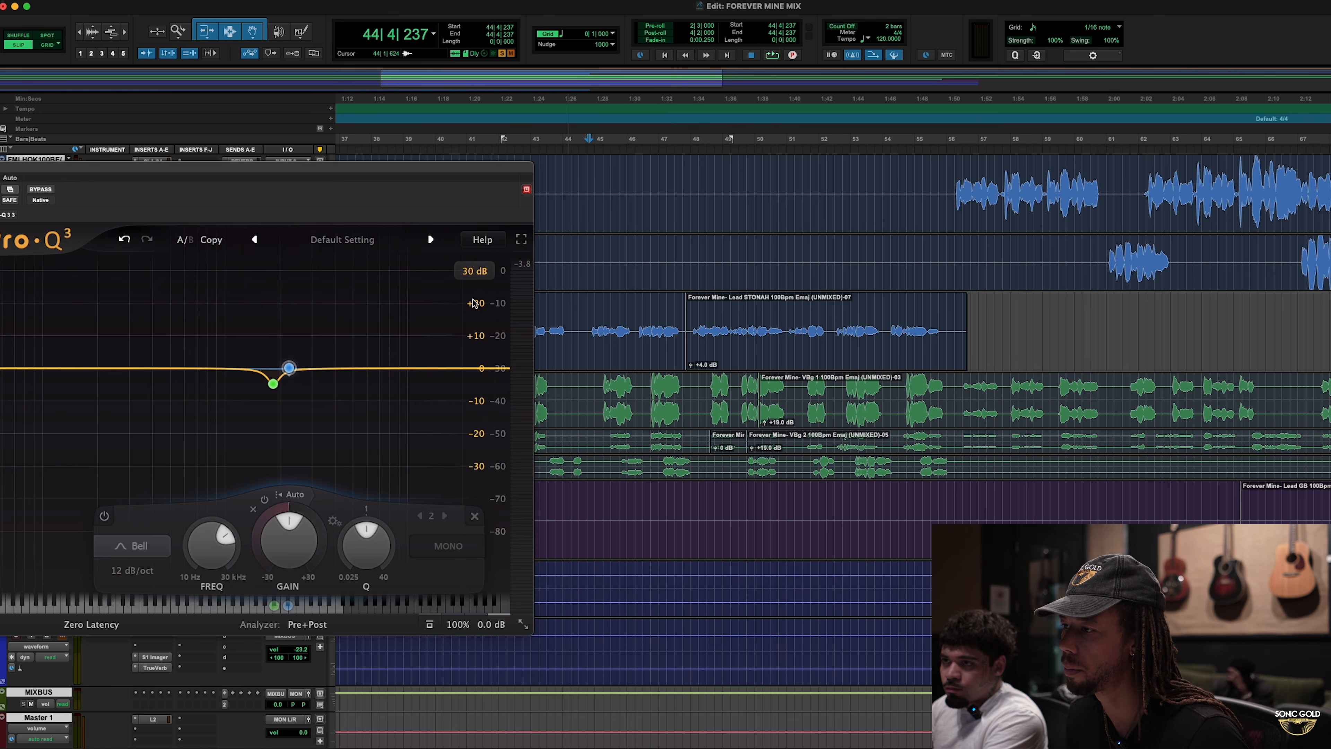
pyautogui.press('space')
pyautogui.moveTo(298, 524); pyautogui.dragTo(289, 617)
pyautogui.press('space')
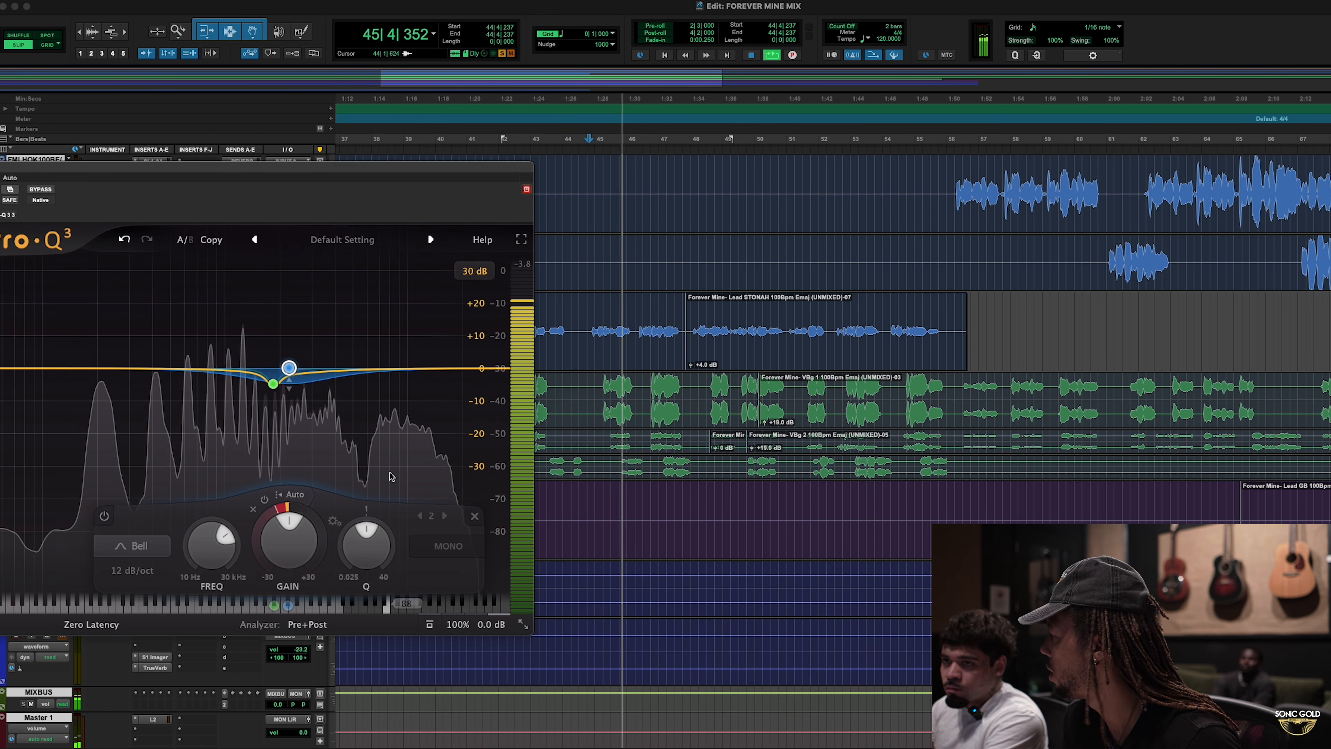
pyautogui.press('space')
# Step: Compare the vocal with the dynamic second band bypassed and active
pyautogui.moveTo(363, 180); pyautogui.dragTo(412, 153)
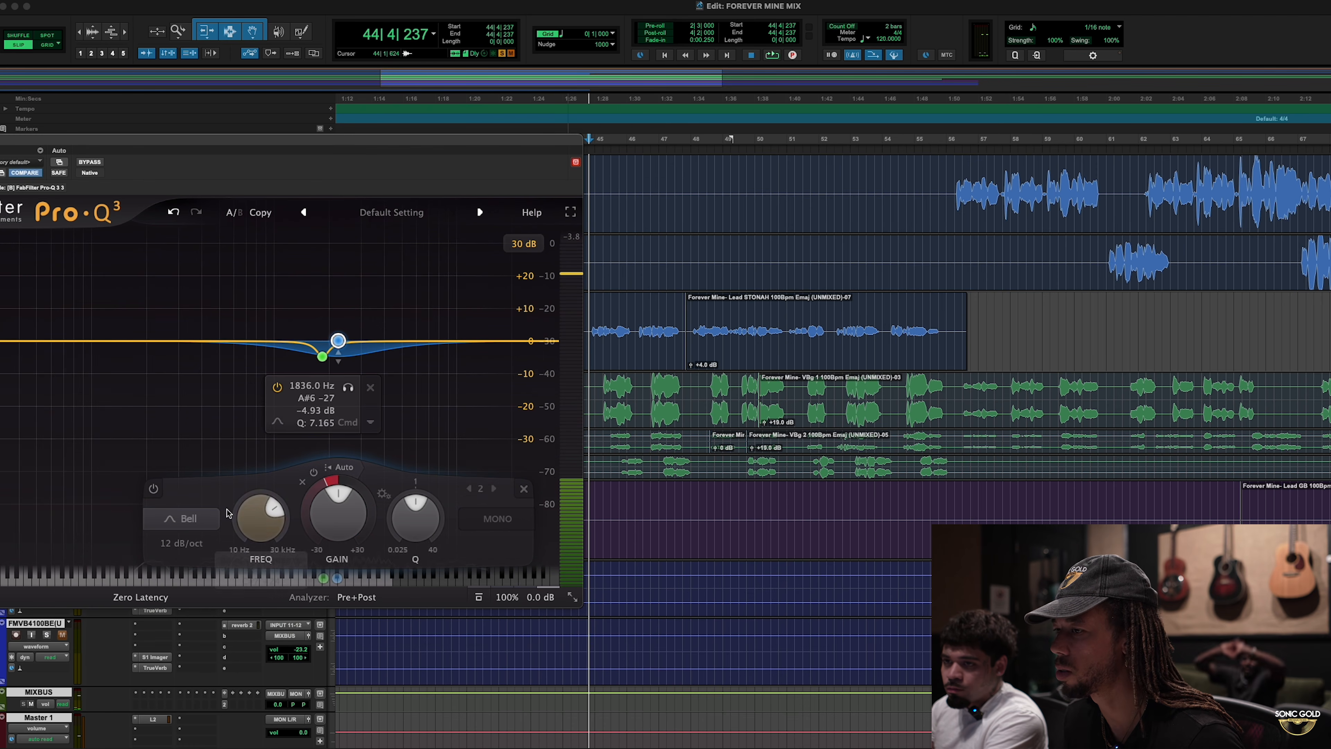
pyautogui.click(153, 489)
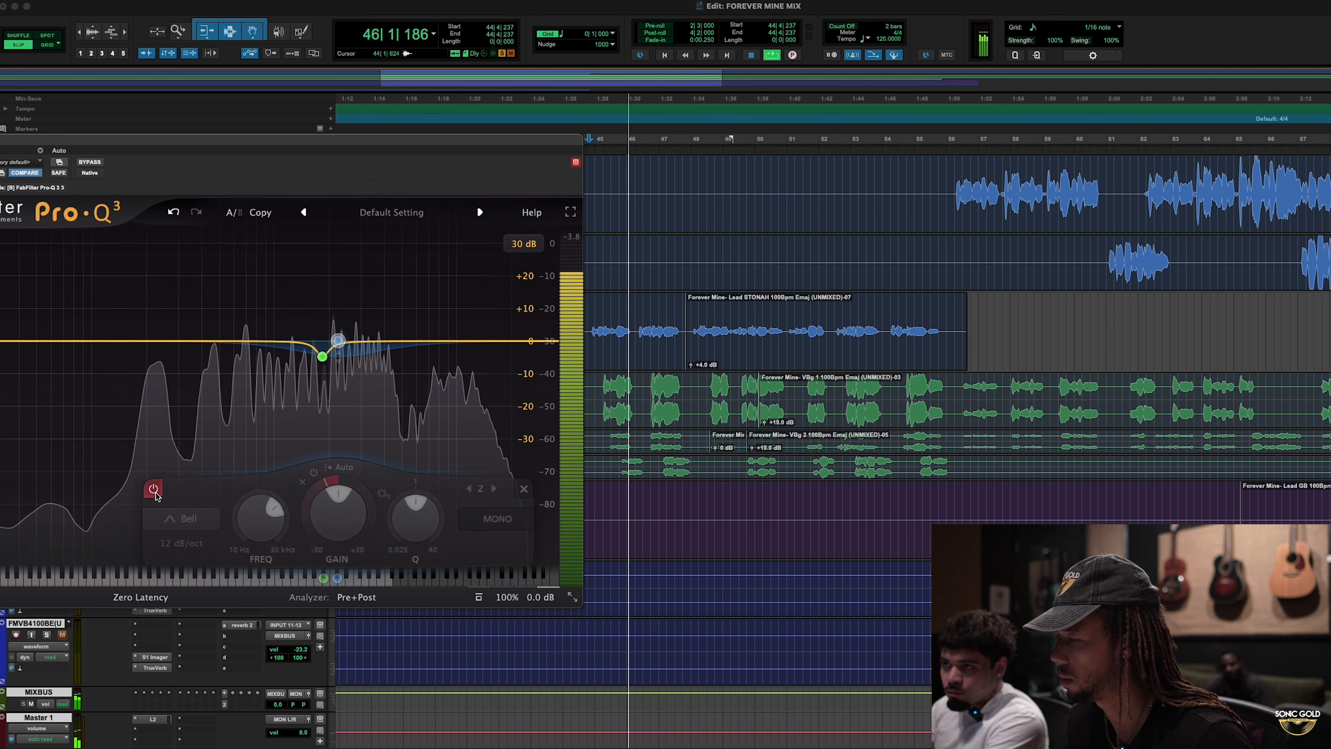
pyautogui.press('space')
pyautogui.click(154, 491)
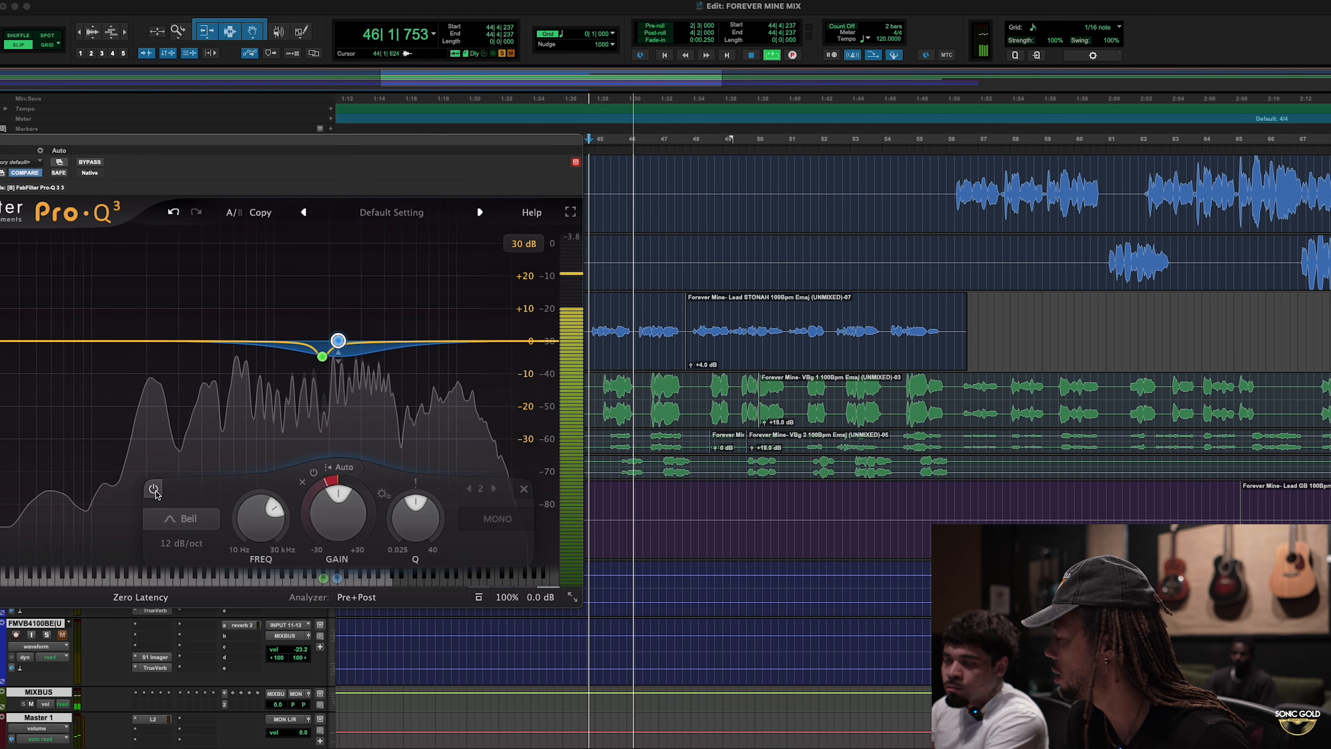
# Step: Solo the dynamic band, shift its frequency slightly lower, and replay the vocal with the full equalizer curve
pyautogui.moveTo(363, 295)
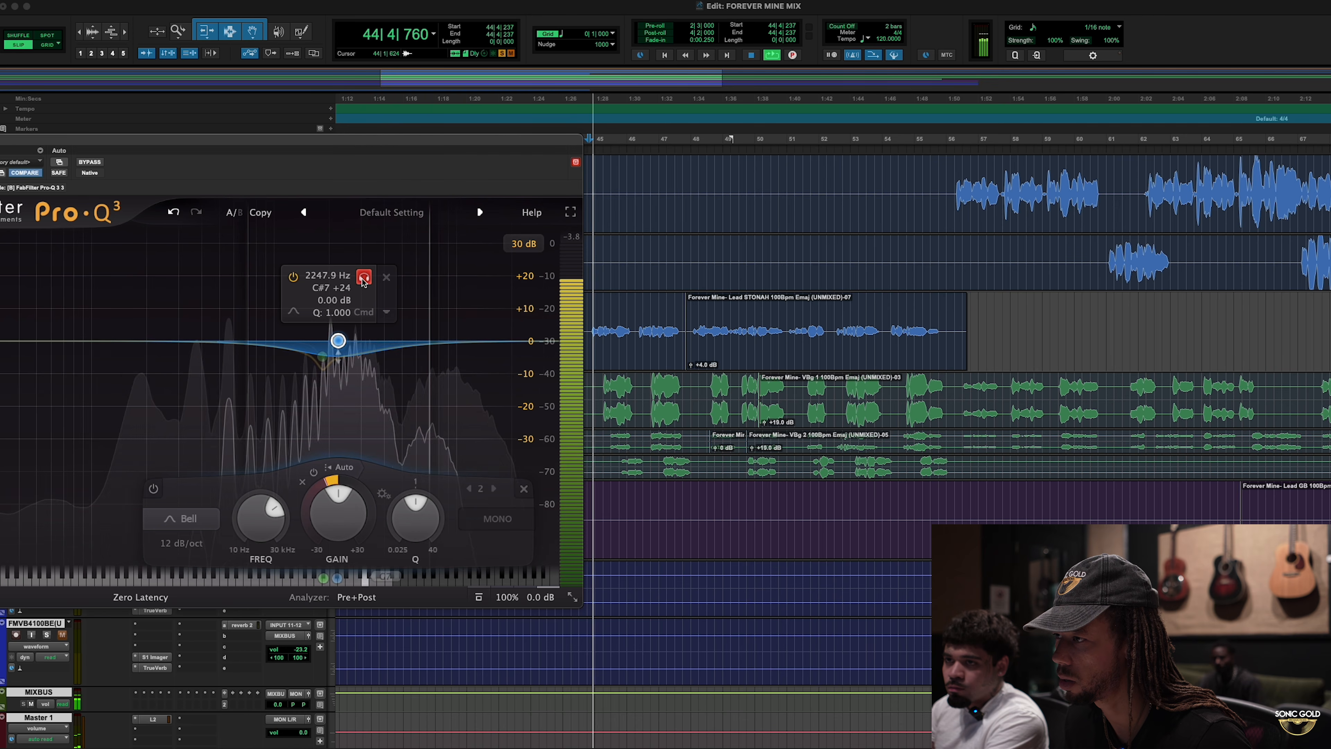
pyautogui.moveTo(363, 281)
pyautogui.mouseDown()
pyautogui.moveTo(308, 285)
pyautogui.moveTo(352, 283)
pyautogui.mouseUp()
pyautogui.press('space')
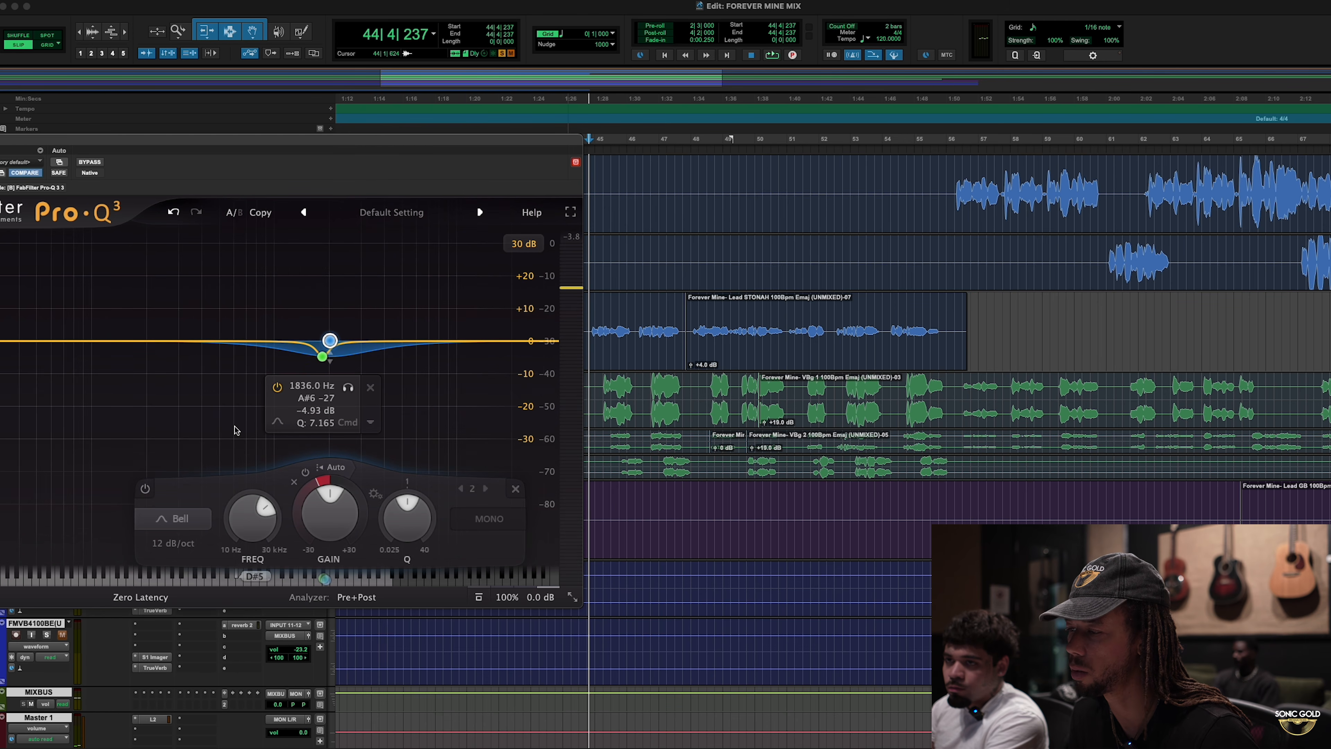
pyautogui.press('space')
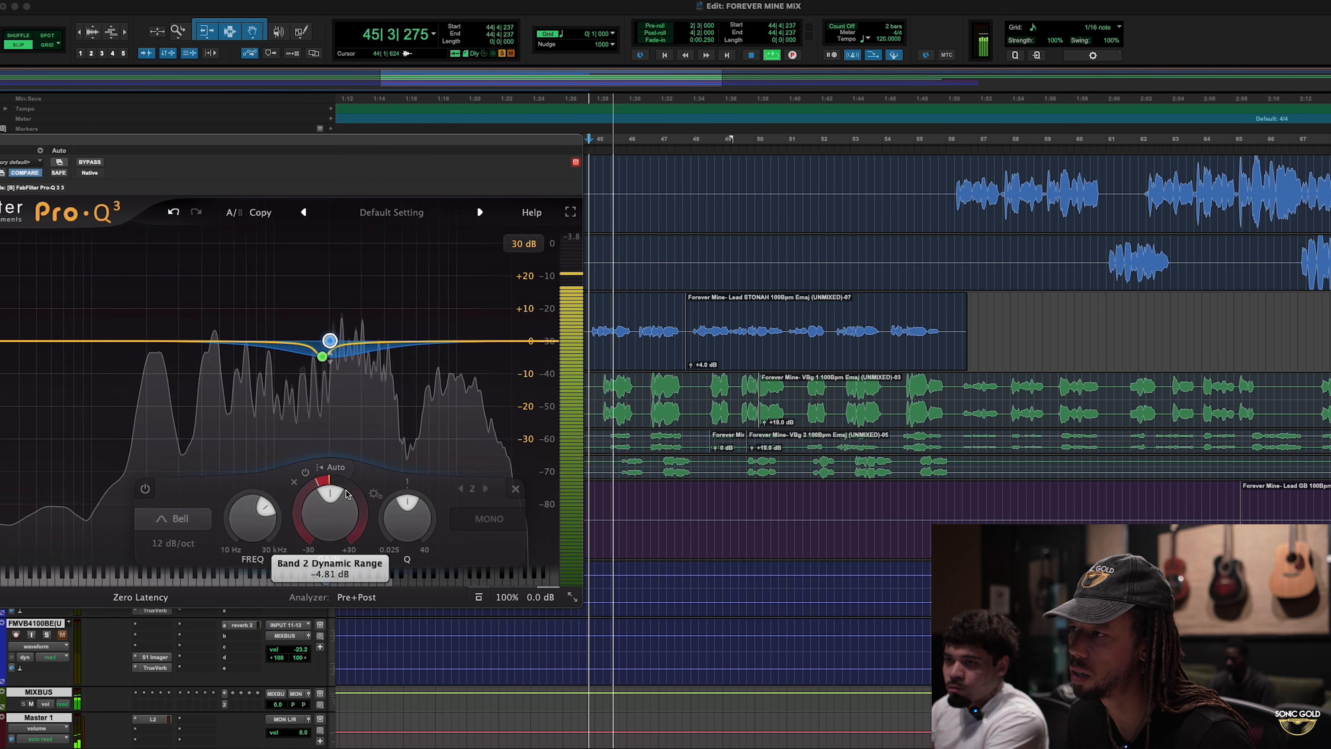
# Step: Stop playback, close the equalizer window and take the FMLSTONA100 track out of solo
pyautogui.press('space')
pyautogui.moveTo(72, 141); pyautogui.dragTo(224, 160)
pyautogui.click(114, 157)
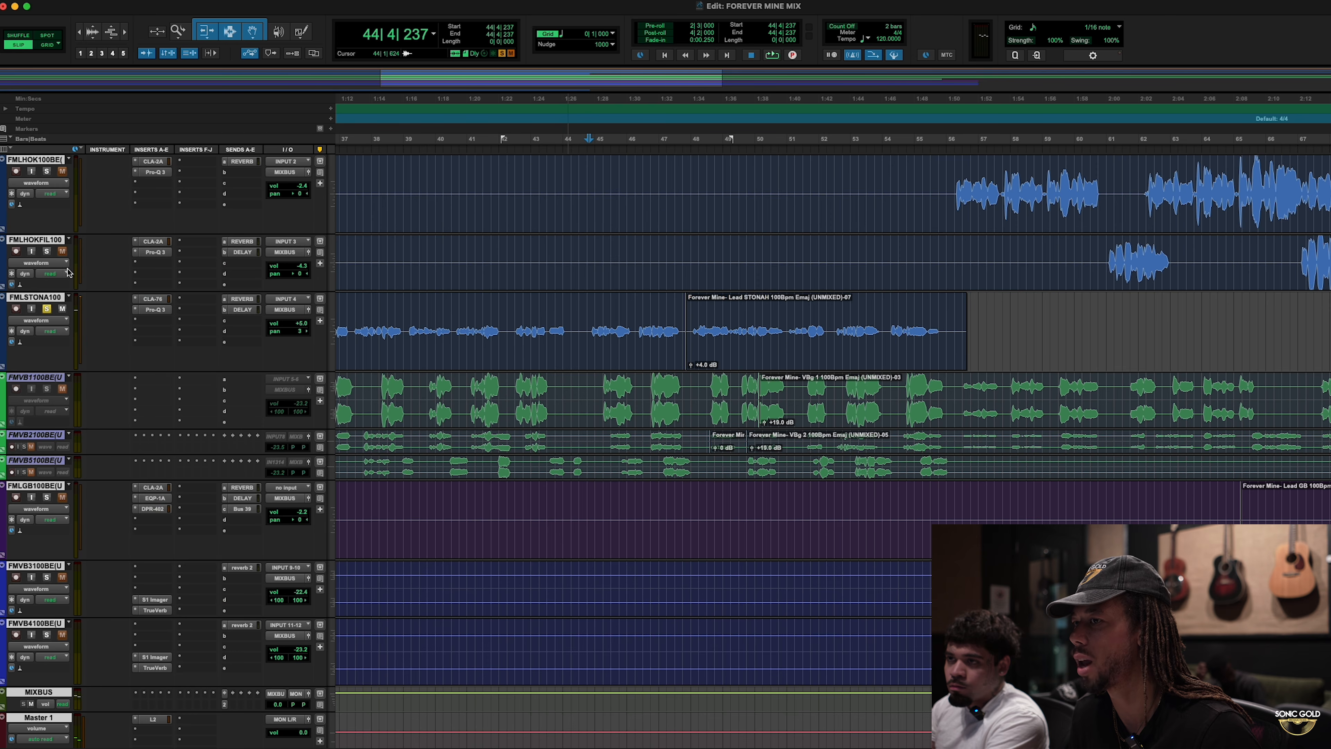
pyautogui.click(46, 308)
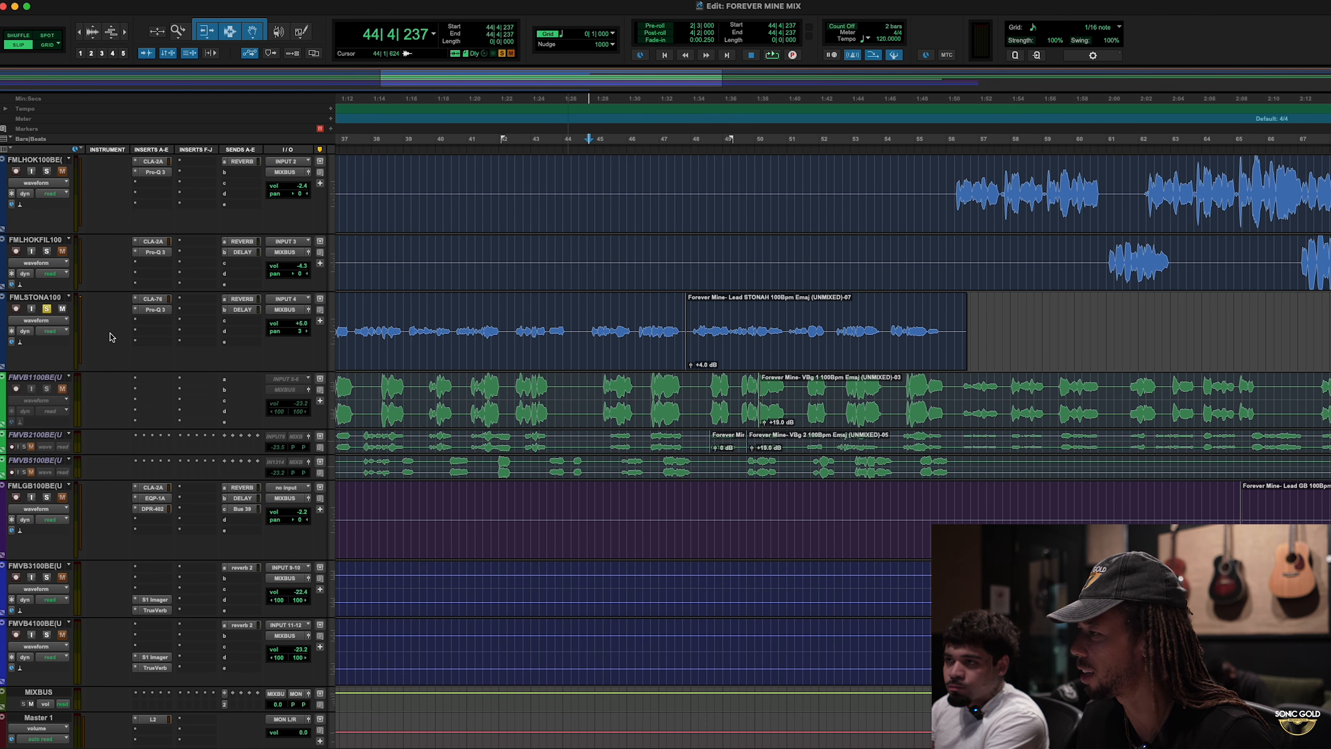
# Step: Play the lead vocal within the full mix from the end of bar 40
pyautogui.moveTo(372, 330); pyautogui.dragTo(461, 325)
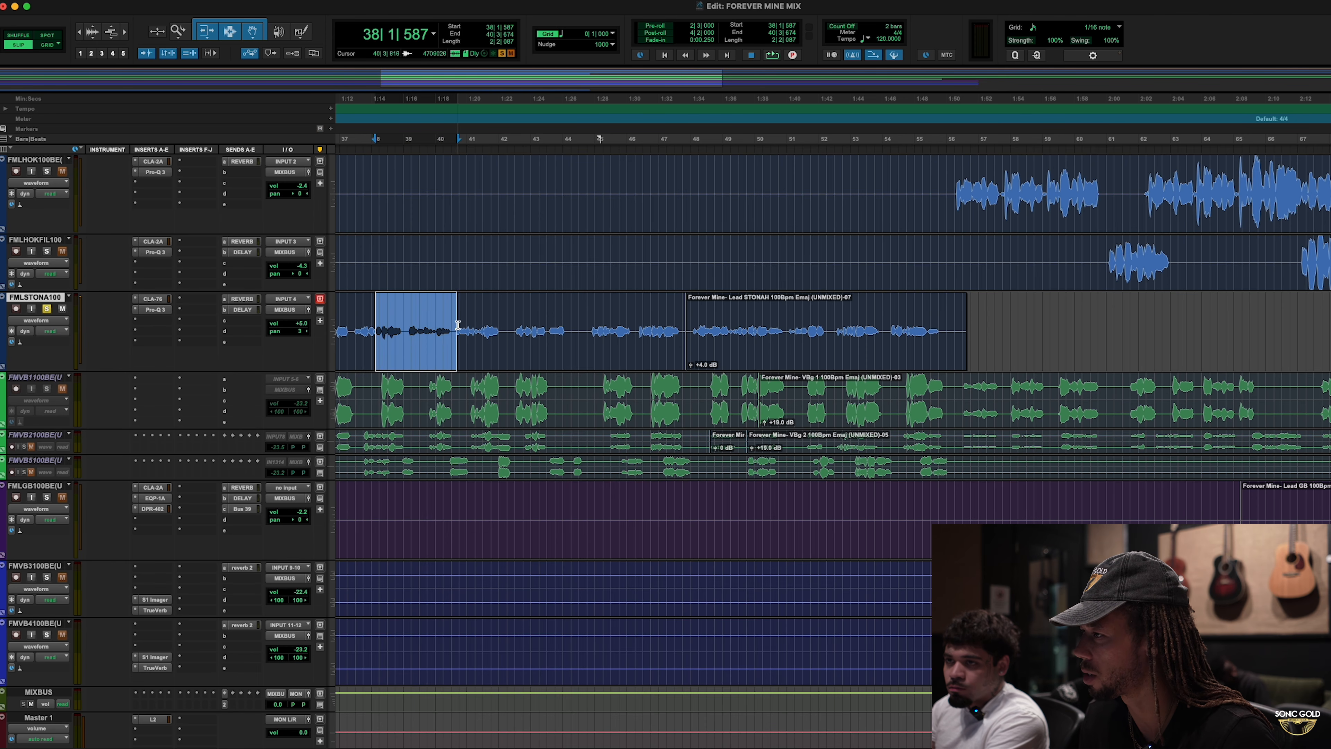
pyautogui.click(461, 323)
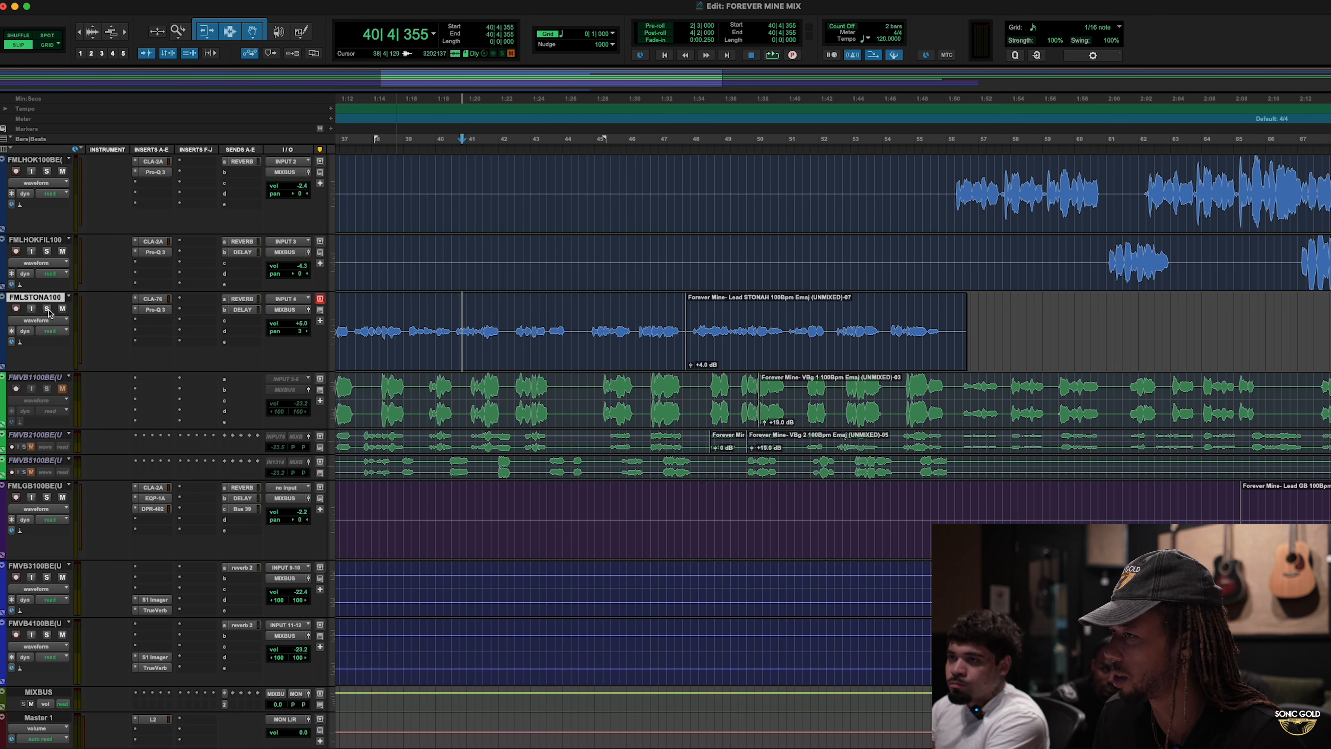
pyautogui.press('space')
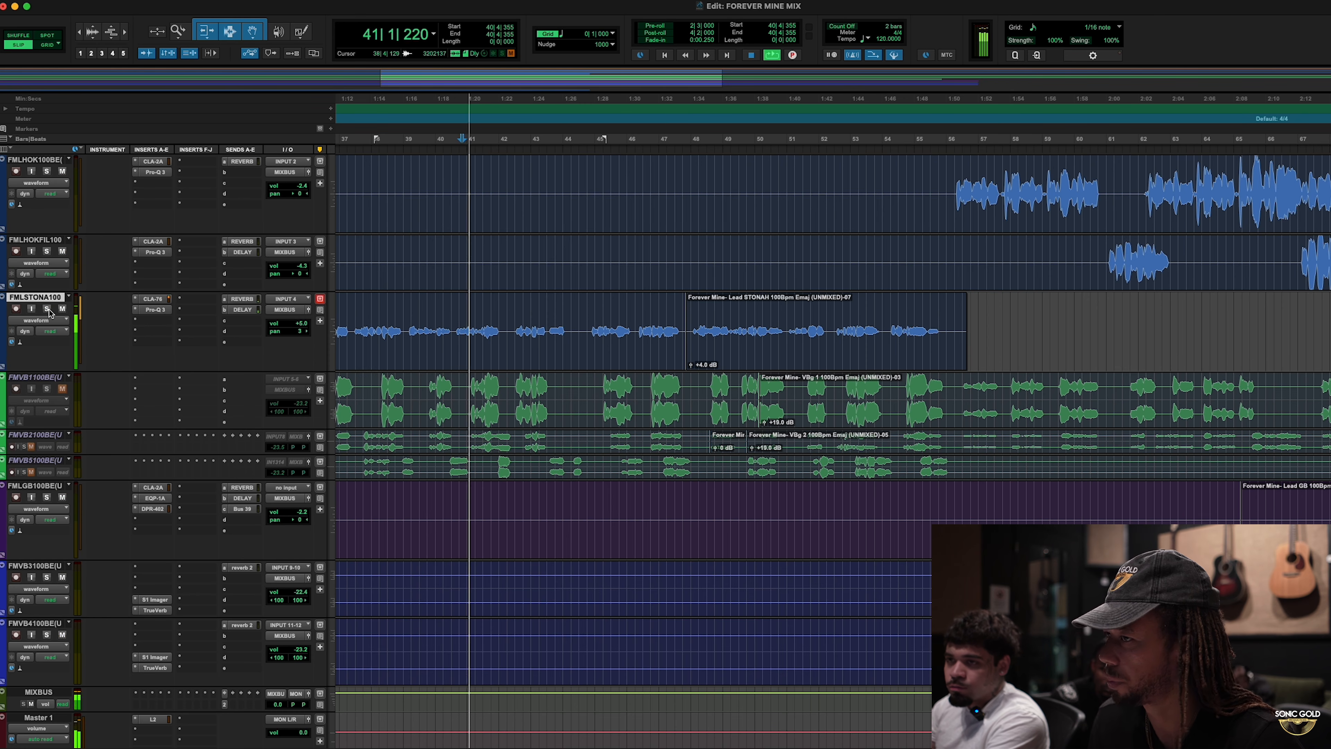
# Step: Reopen Pro-Q 3 on FMLSTONA100 and compare the second band bypassed and active, replaying from the end of bar 40
pyautogui.click(155, 309)
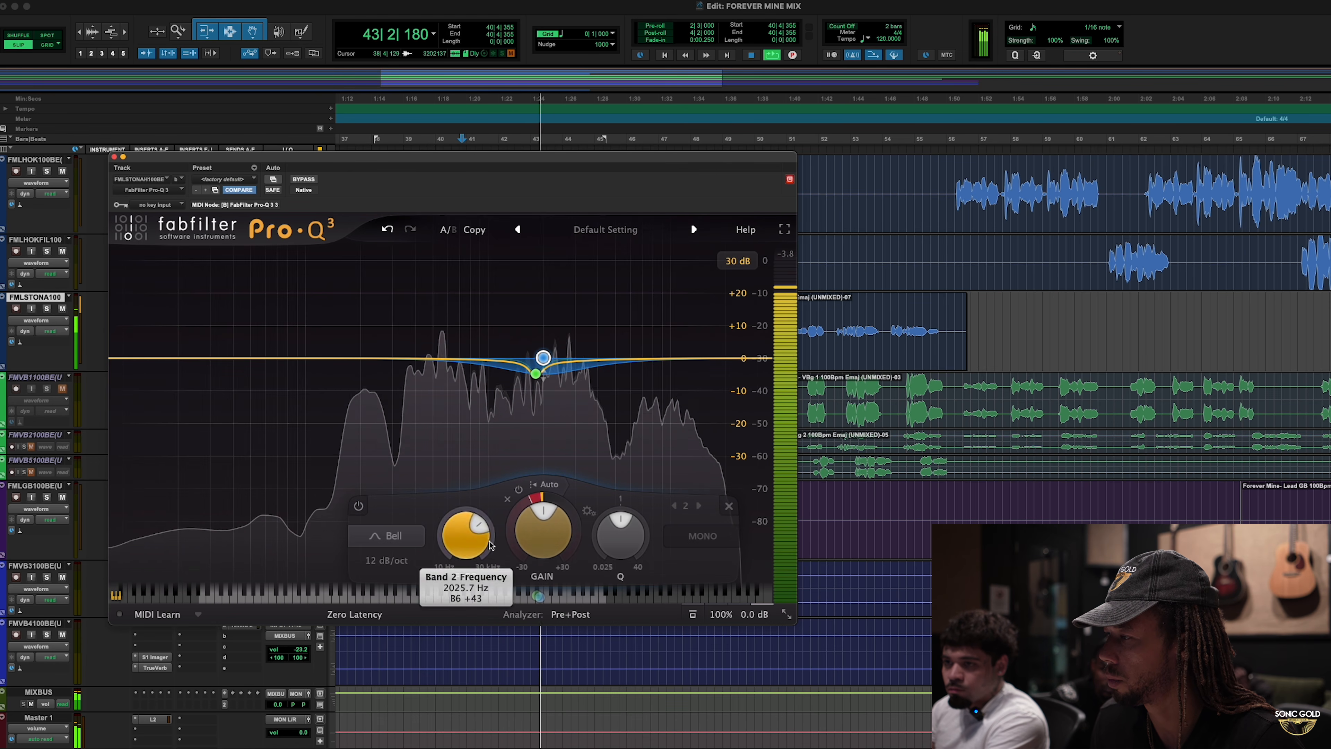
pyautogui.press('space')
pyautogui.click(358, 506)
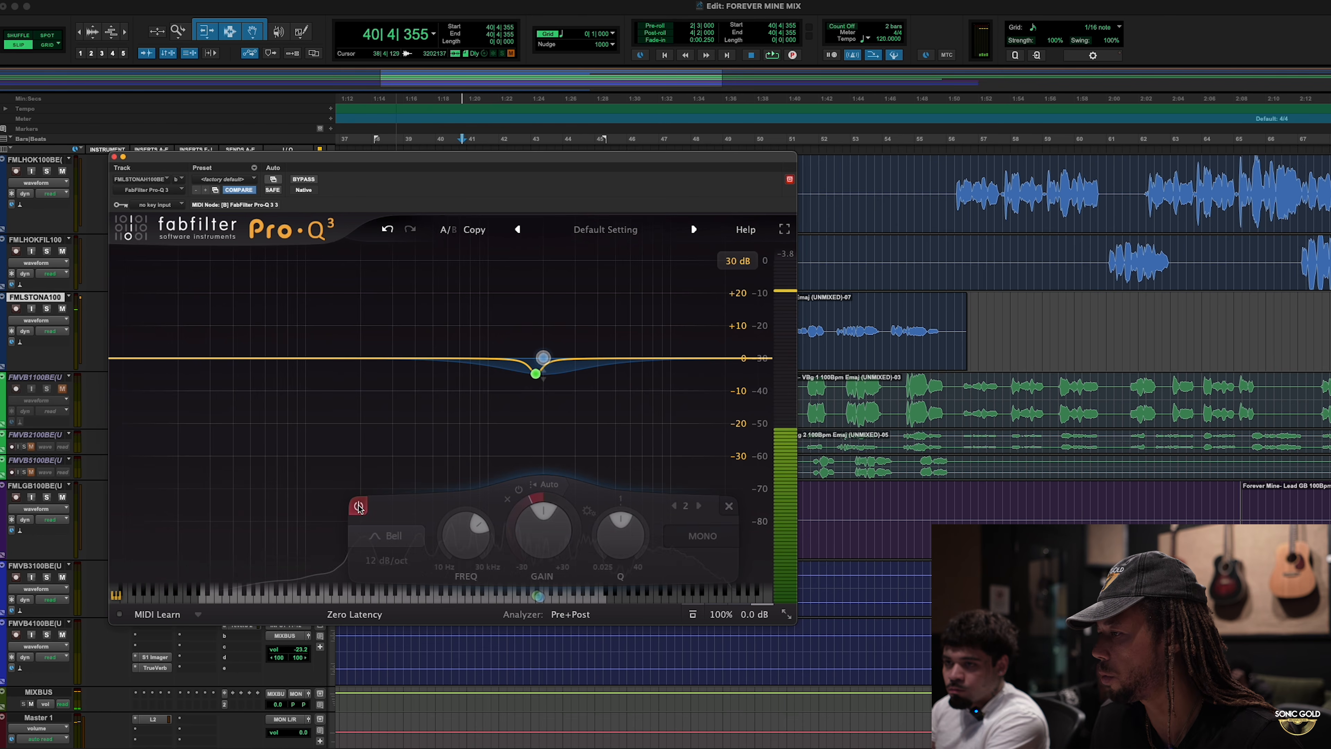
pyautogui.click(358, 506)
pyautogui.click(359, 506)
pyautogui.press('space')
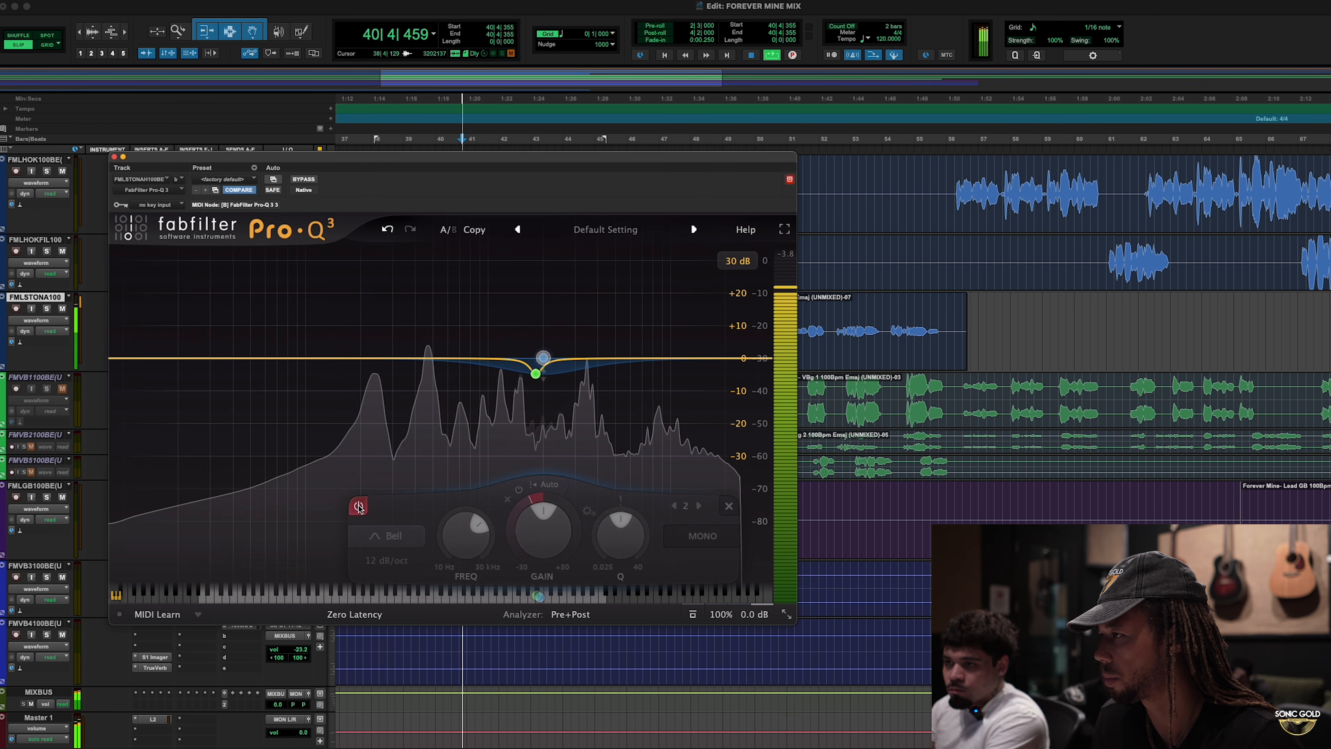
pyautogui.click(358, 506)
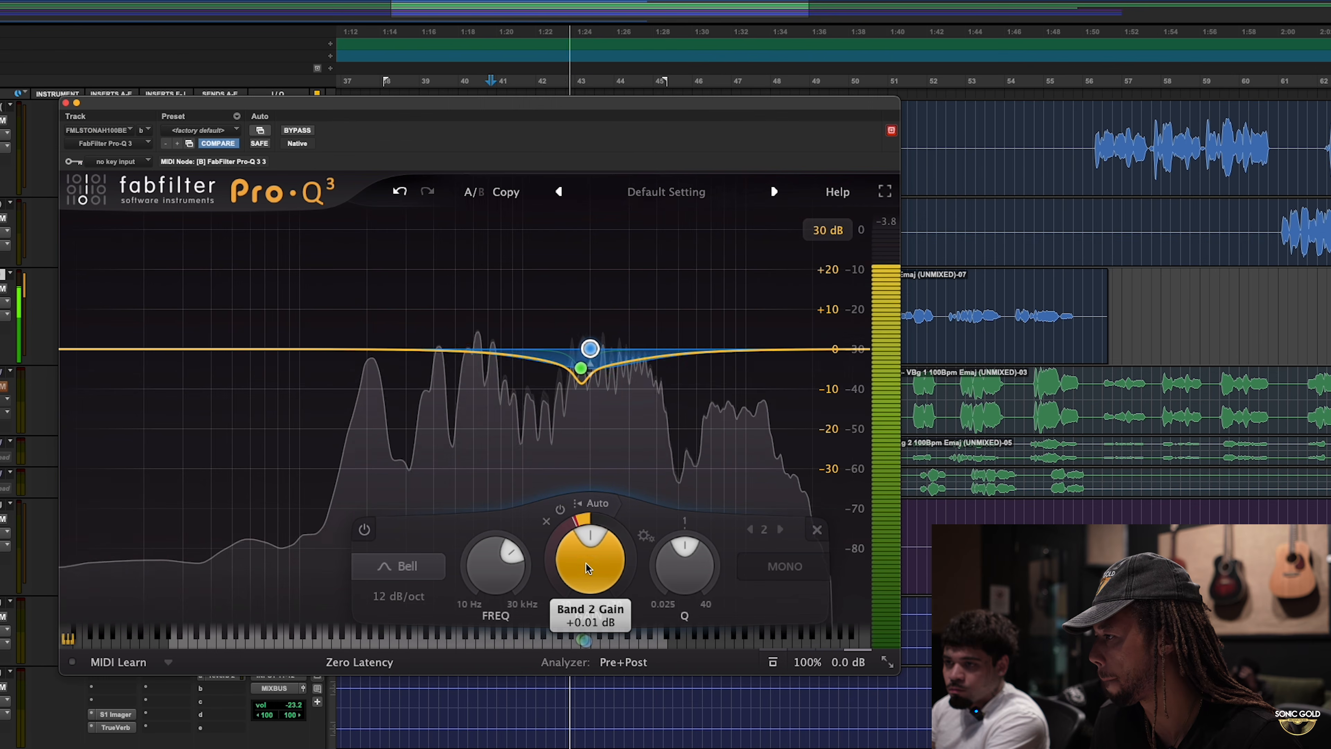
# Step: Set the second band's gain to +0.45 dB during playback and compare the band bypassed and active
pyautogui.moveTo(585, 562)
pyautogui.mouseDown()
pyautogui.moveTo(589, 546)
pyautogui.moveTo(573, 557)
pyautogui.mouseUp()
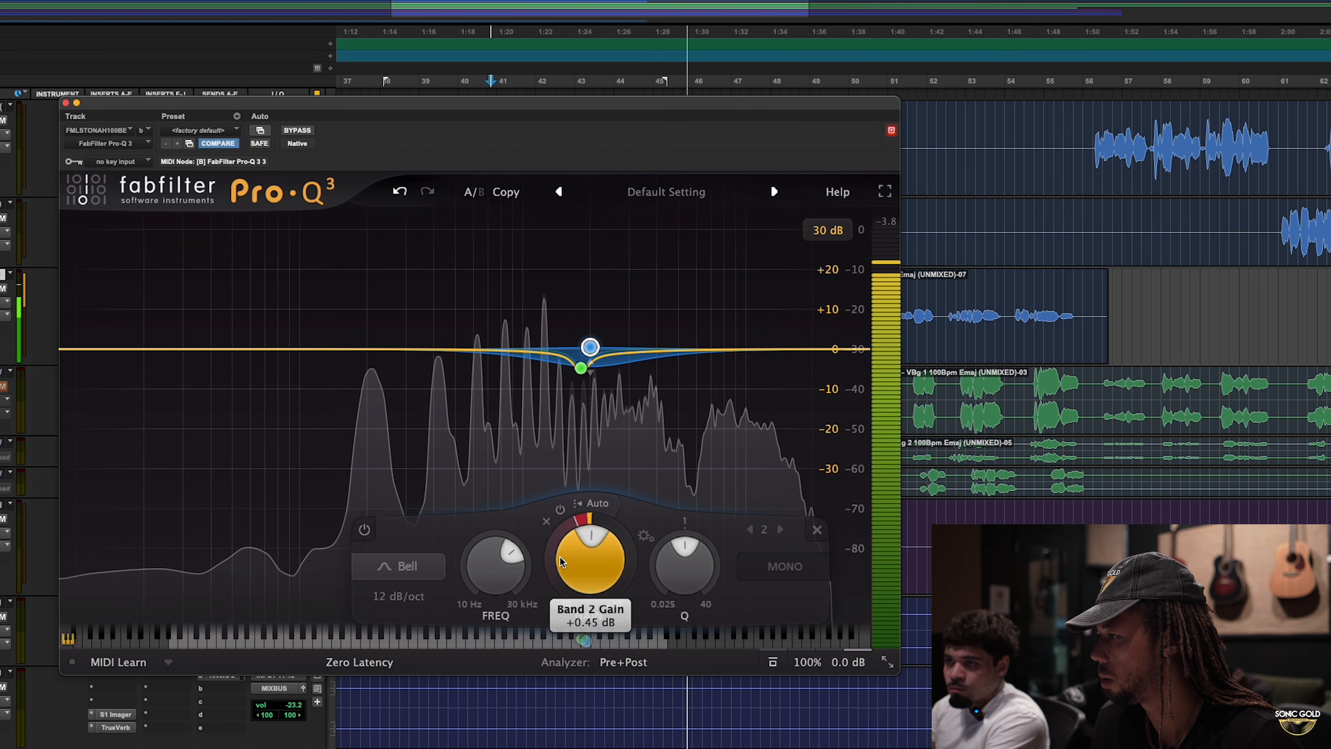
pyautogui.click(364, 530)
pyautogui.click(367, 530)
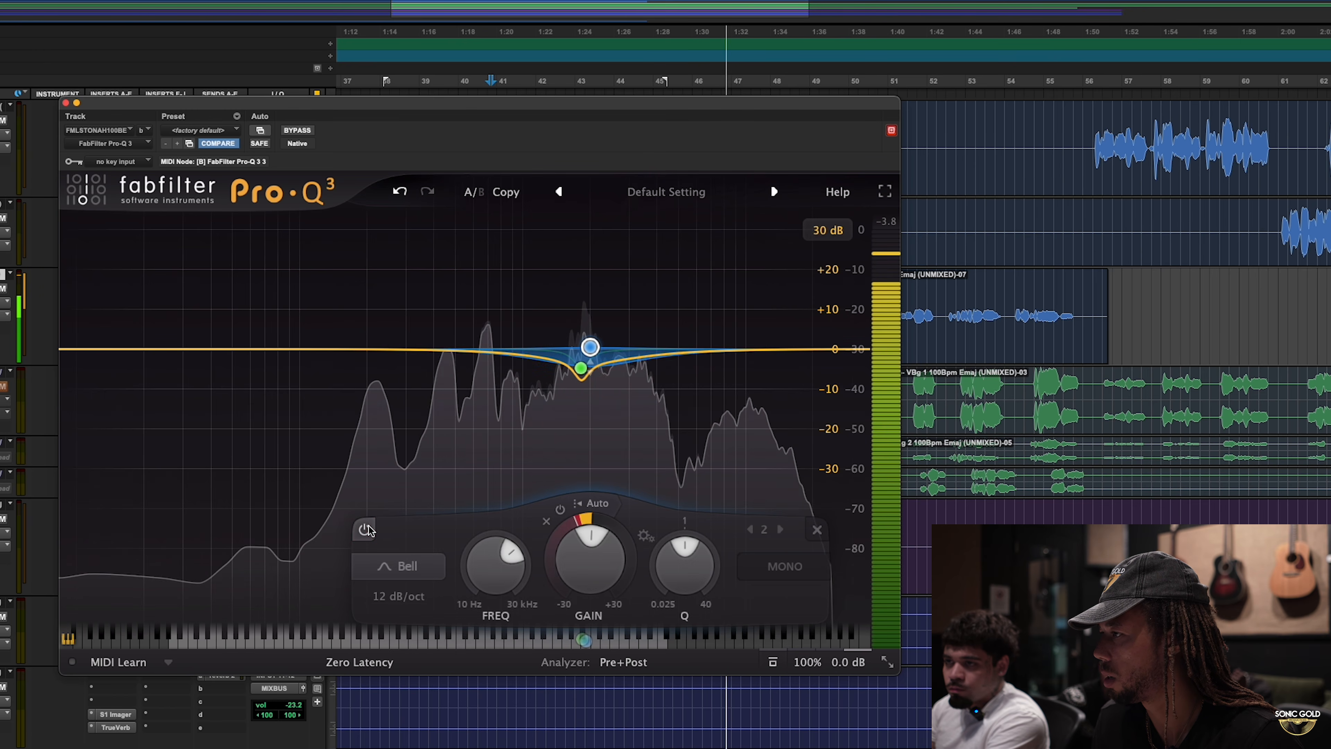